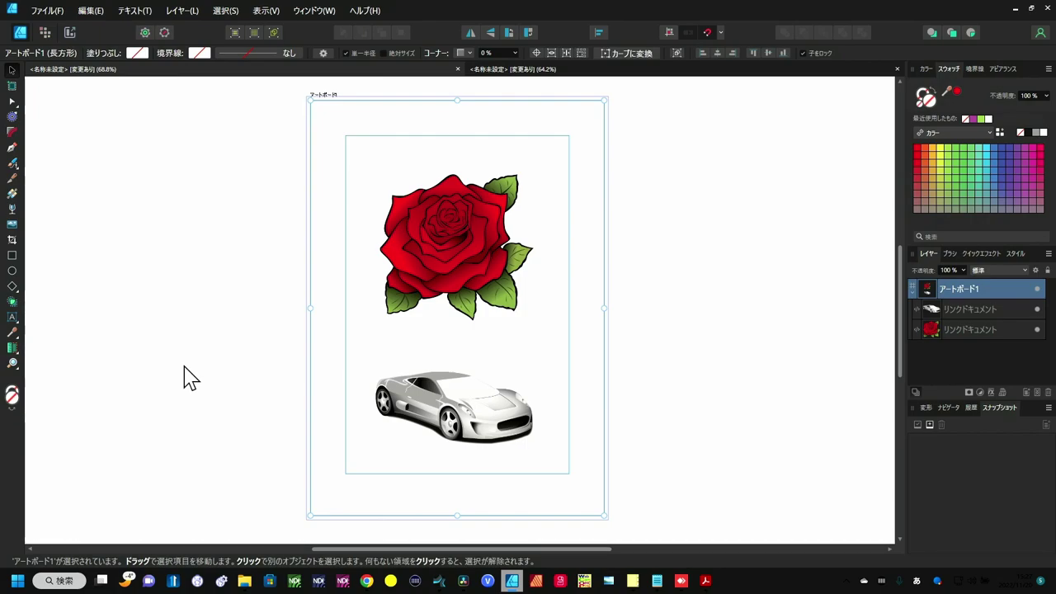
Open Edit > Preferences and go to the User Interface page
{"action": "left_click", "coordinate": [91, 11]}
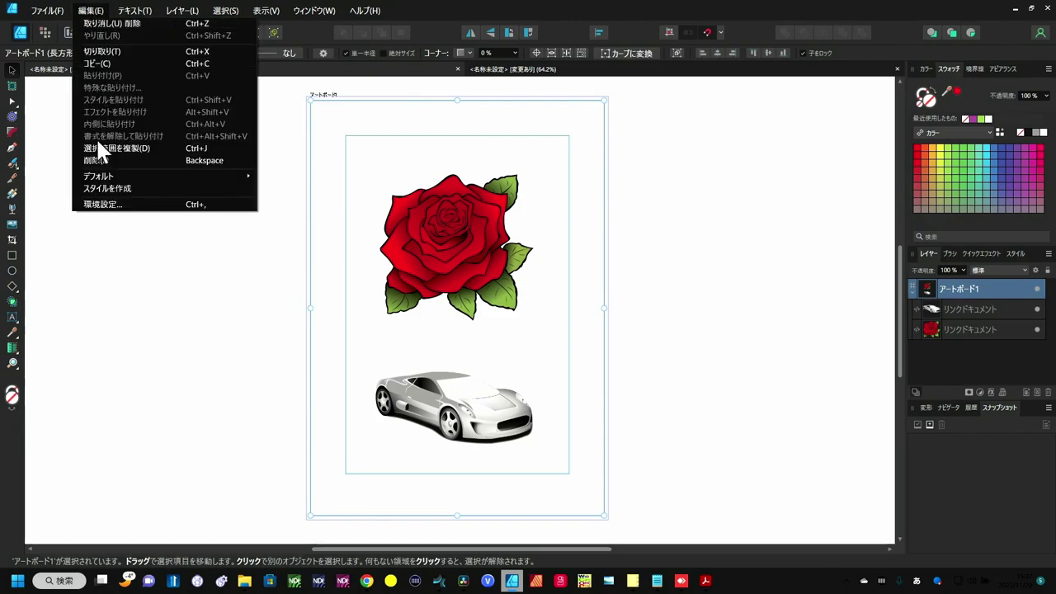
{"action": "left_click", "coordinate": [97, 206]}
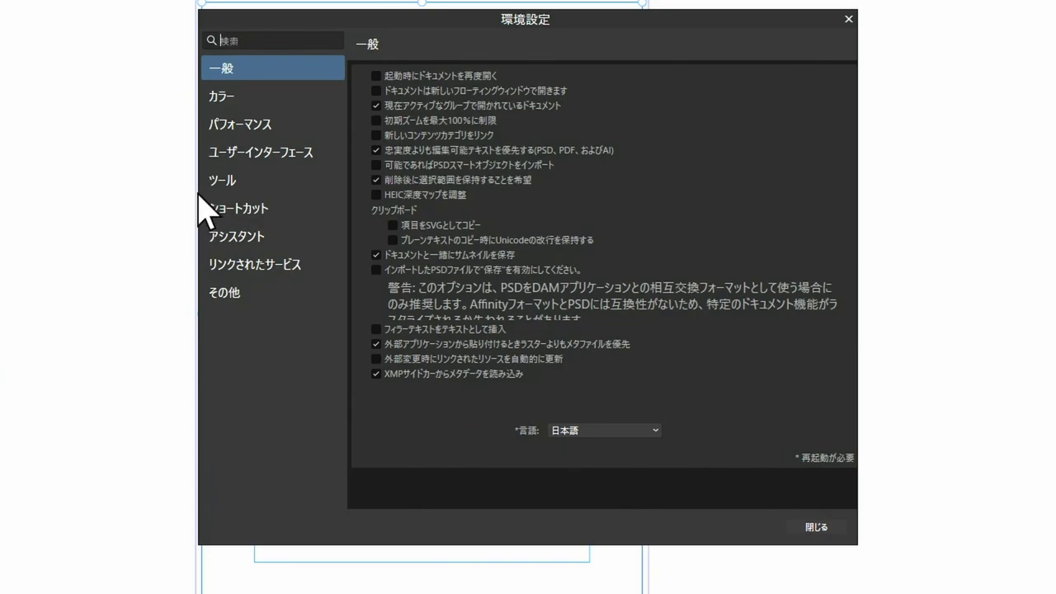
{"action": "left_click", "coordinate": [246, 126]}
{"action": "left_click", "coordinate": [251, 152]}
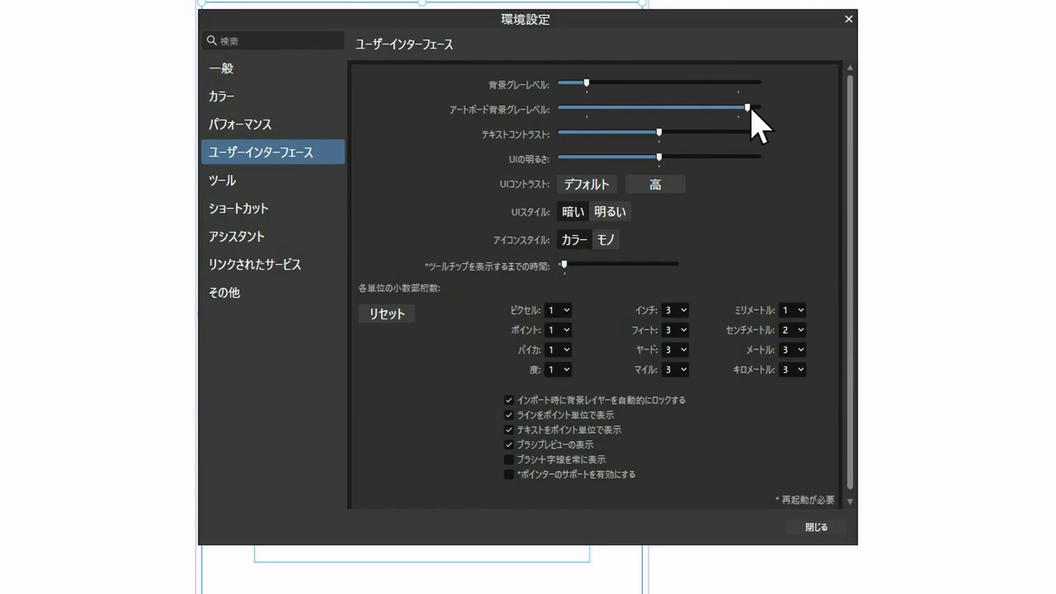
Lower the artboard background grey level slightly, moving the dialog aside to check the canvas
{"action": "left_click_drag", "start_coordinate": [748, 107], "coordinate": [729, 108]}
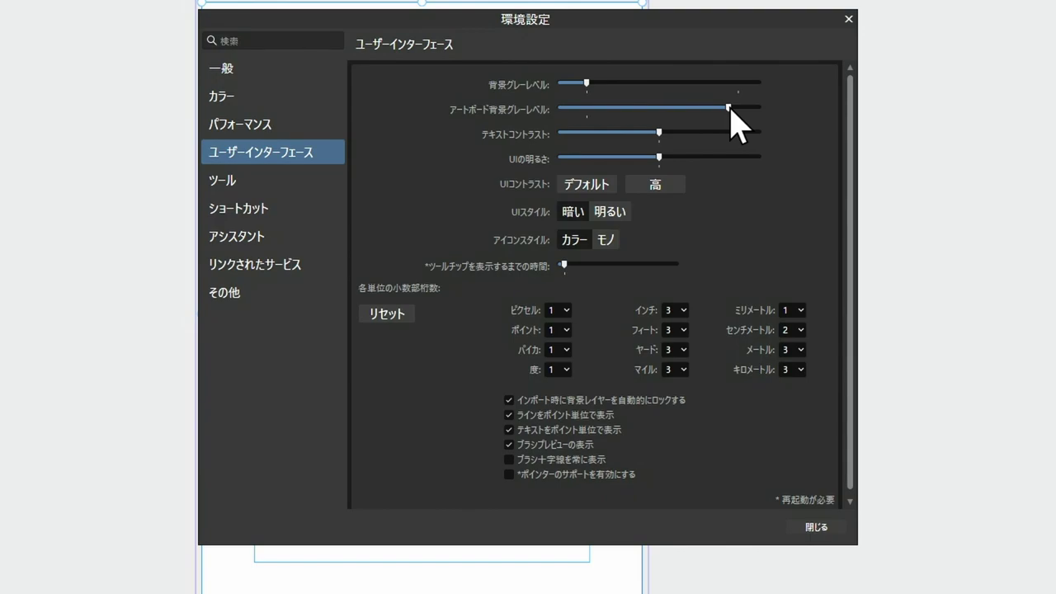
{"action": "left_click_drag", "start_coordinate": [731, 35], "coordinate": [267, 71]}
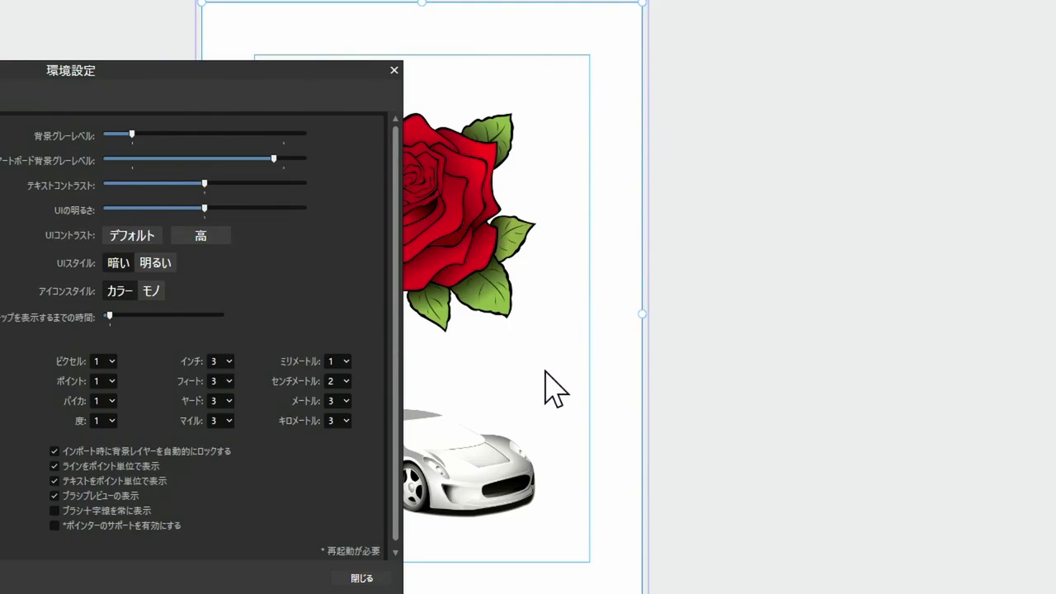
{"action": "left_click_drag", "start_coordinate": [281, 70], "coordinate": [632, 65]}
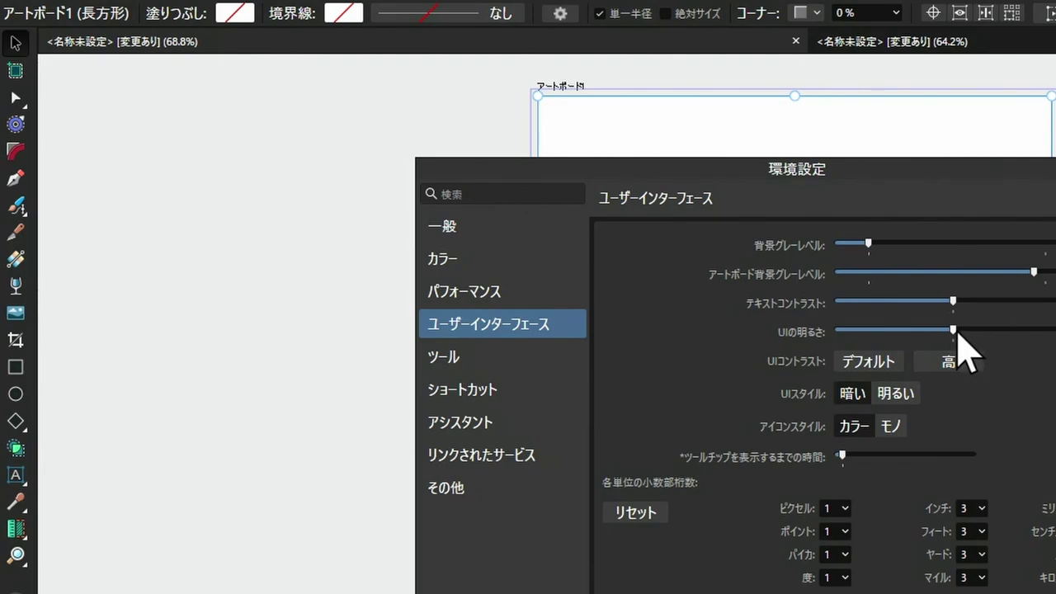
Preview a dark UI, then raise UI brightness to near its maximum
{"action": "left_click_drag", "start_coordinate": [954, 330], "coordinate": [809, 330]}
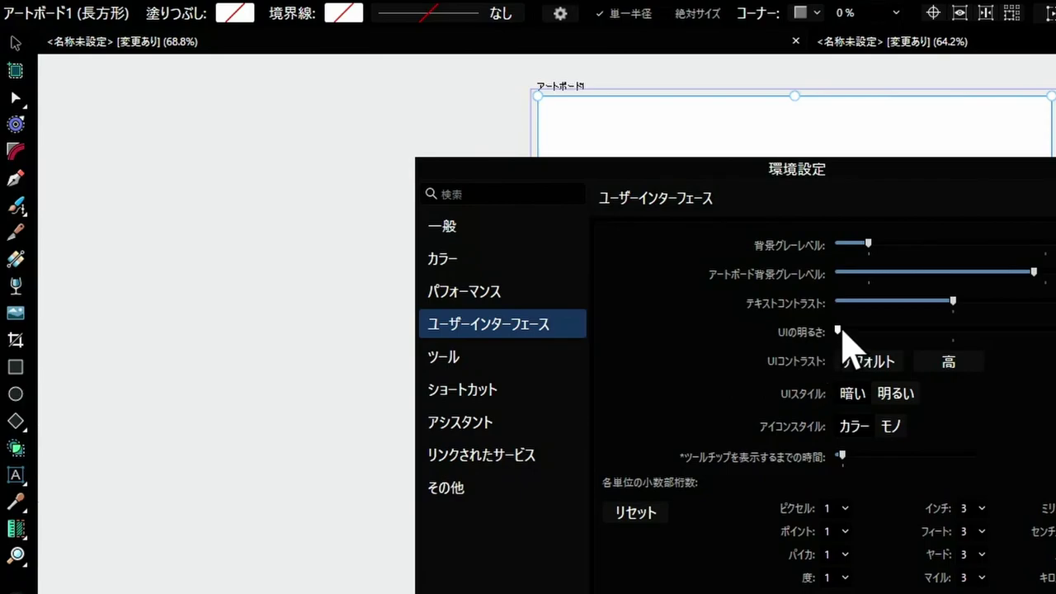
{"action": "left_click_drag", "start_coordinate": [841, 332], "coordinate": [1024, 331]}
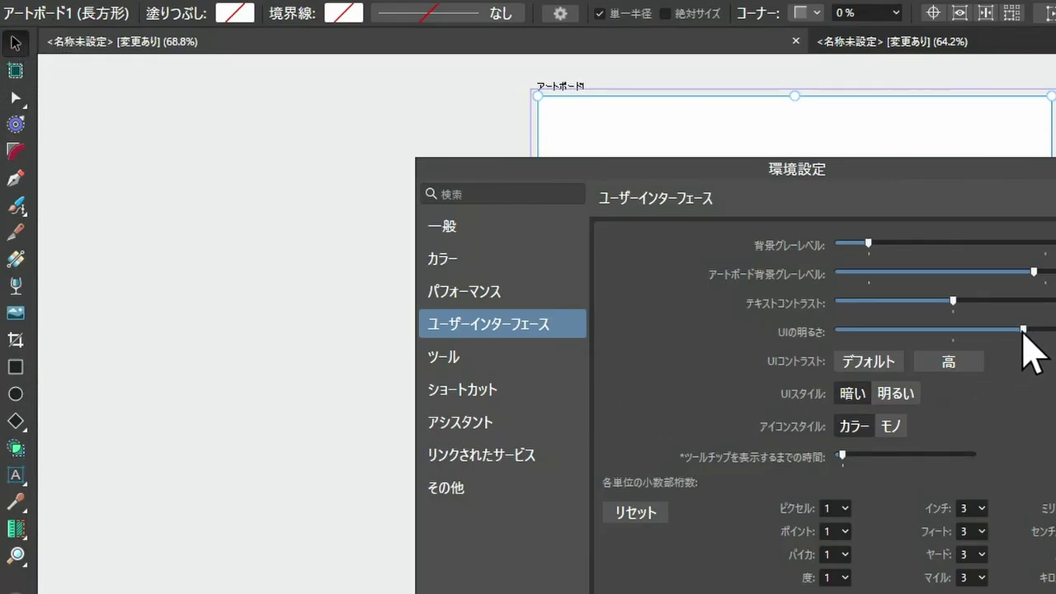
{"action": "left_click_drag", "start_coordinate": [1022, 330], "coordinate": [1040, 329]}
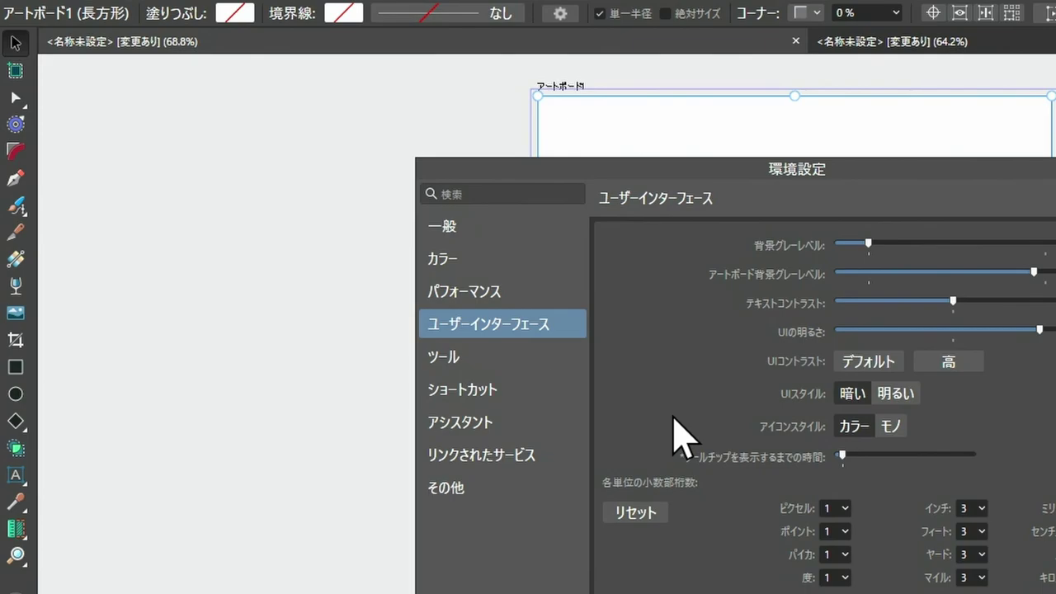
On the Tools page, keep 'Use mouse wheel to zoom' enabled and close Preferences
{"action": "left_click", "coordinate": [458, 361]}
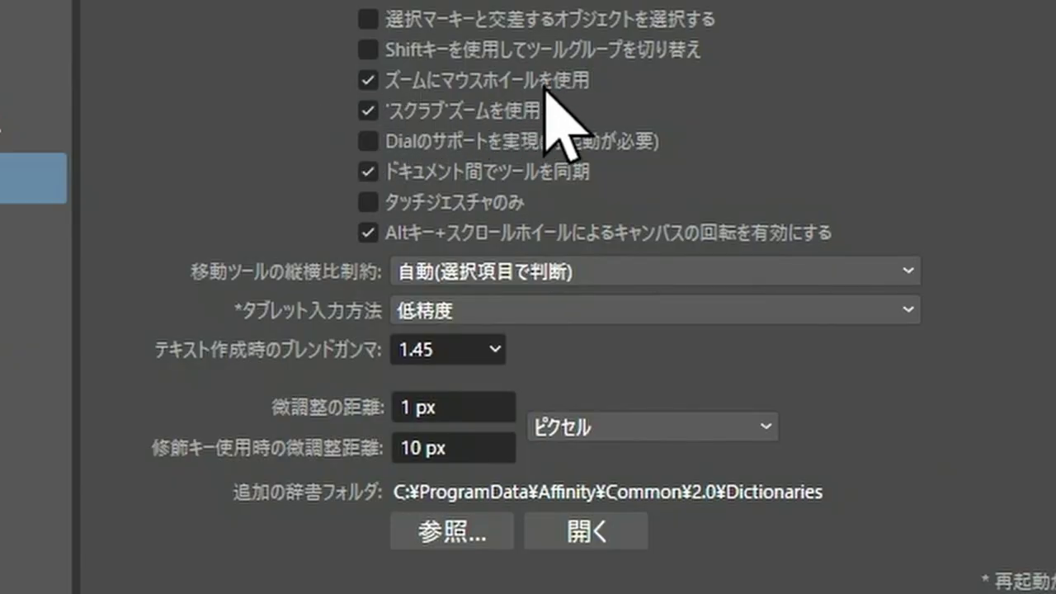
{"action": "left_click", "coordinate": [369, 81]}
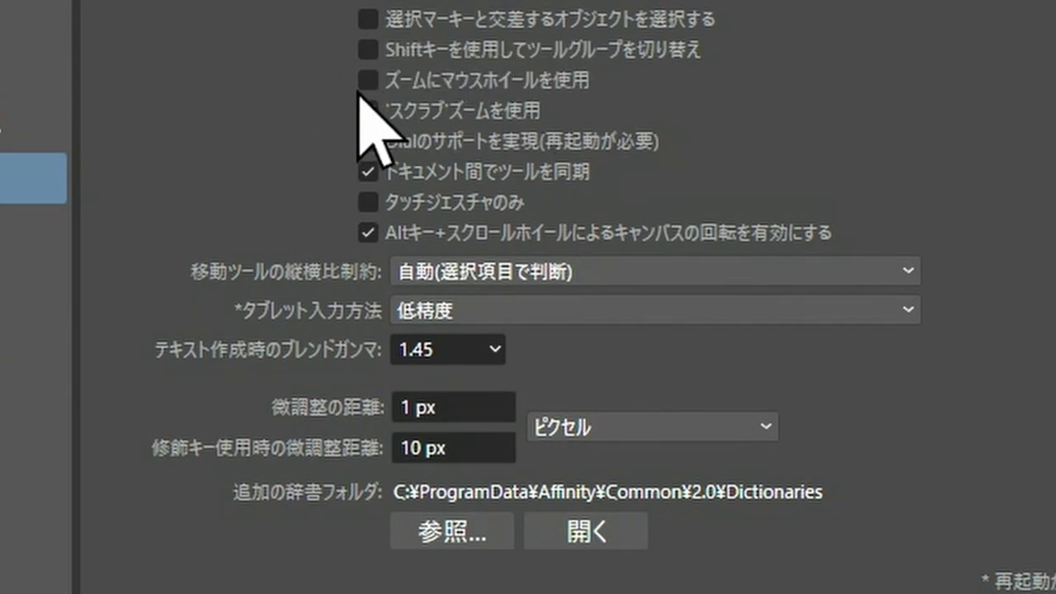
{"action": "left_click", "coordinate": [376, 82]}
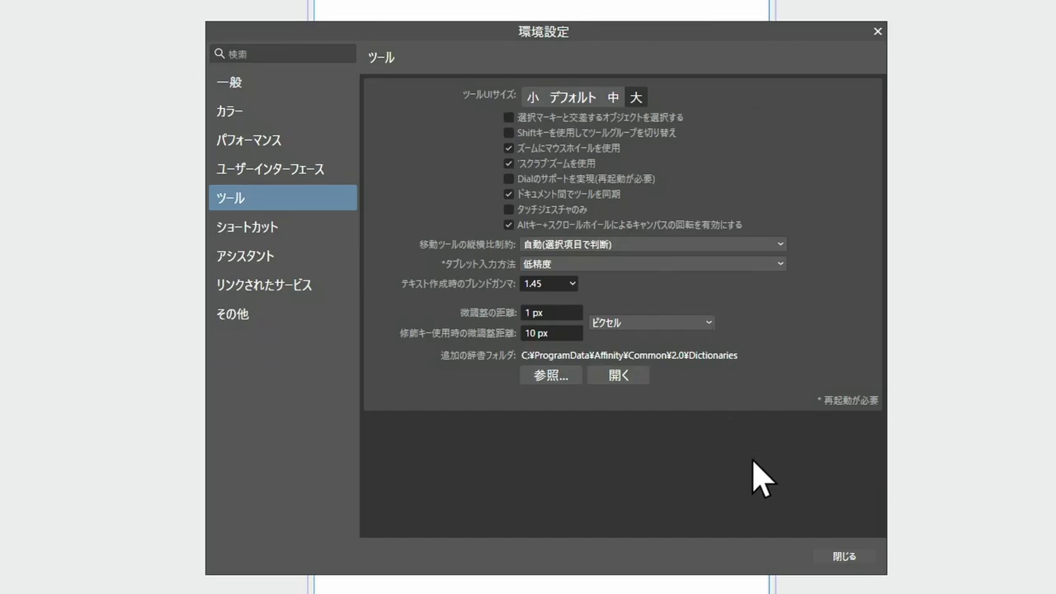
{"action": "left_click", "coordinate": [841, 555]}
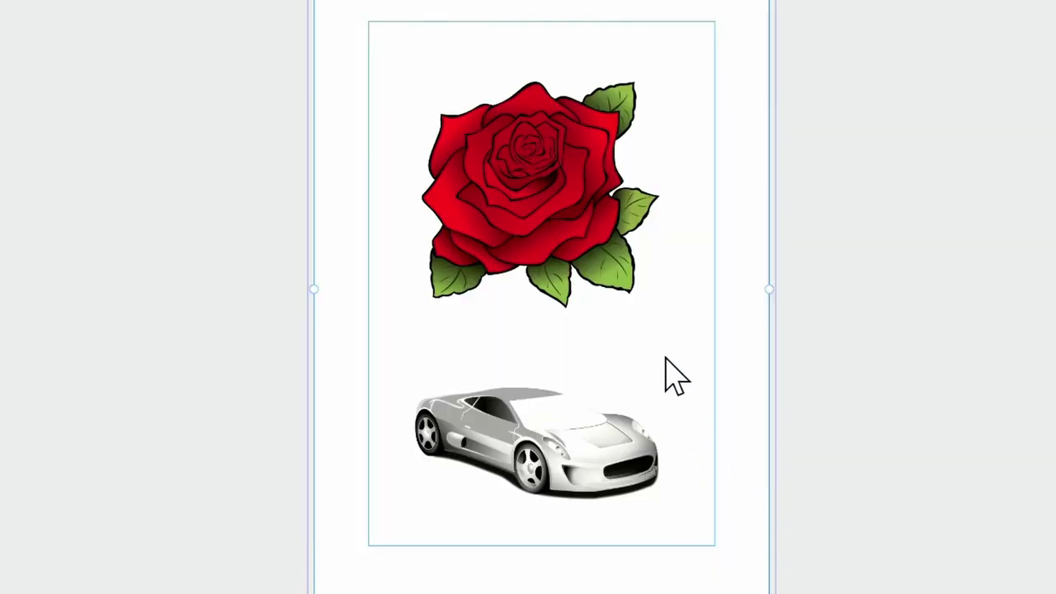
Wheel-zoom in and out on the rose, then marquee-select the rose and car
{"action": "scroll", "coordinate": [627, 276], "scroll_direction": "up", "scroll_amount": 1}
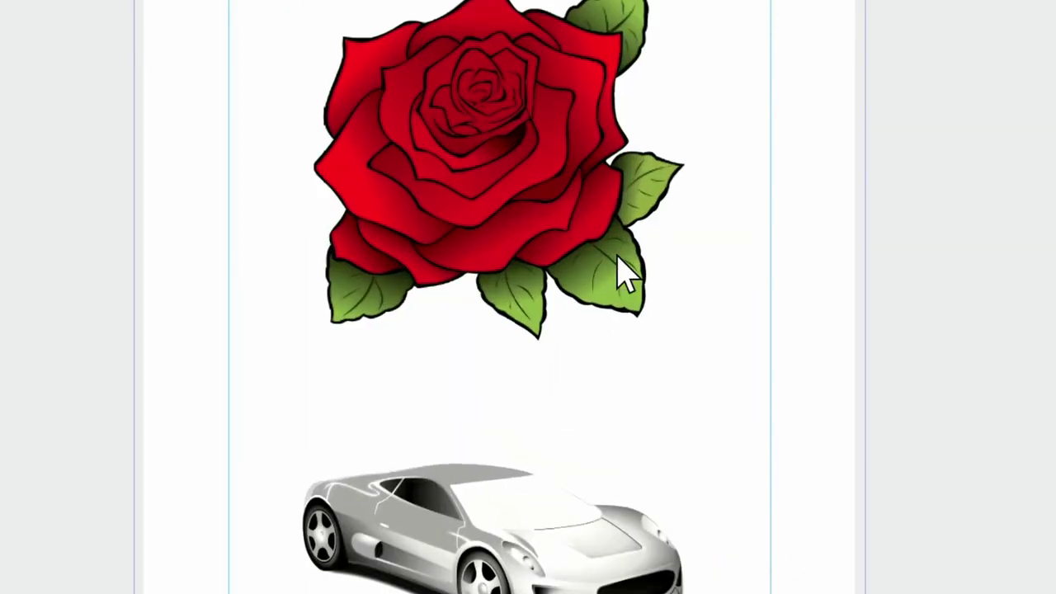
{"action": "scroll", "coordinate": [627, 276], "scroll_direction": "up", "scroll_amount": 1}
{"action": "scroll", "coordinate": [627, 277], "scroll_direction": "down", "scroll_amount": 3}
{"action": "scroll", "coordinate": [627, 279], "scroll_direction": "up", "scroll_amount": 1}
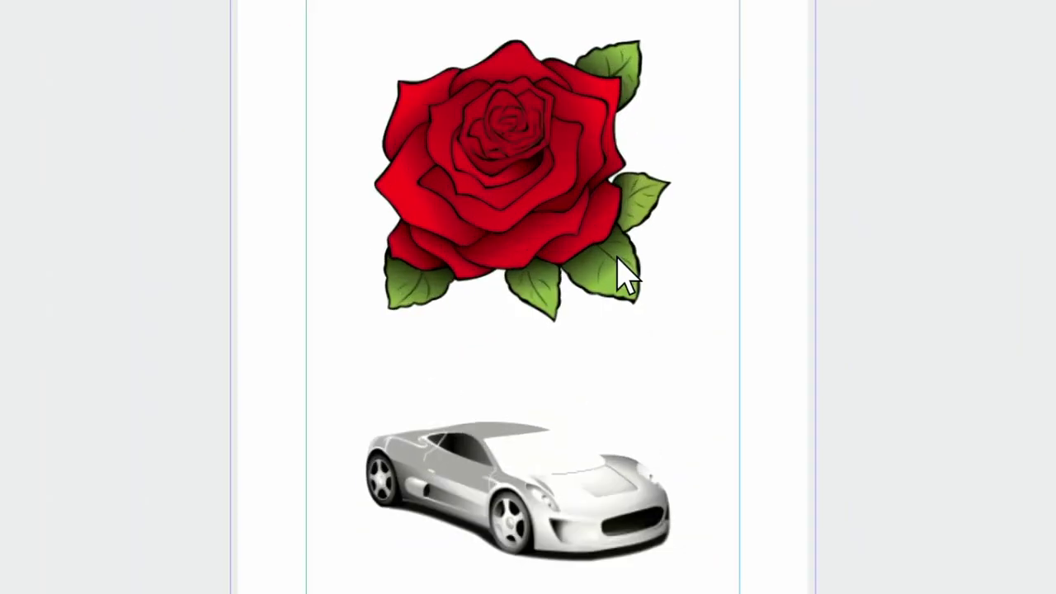
{"action": "scroll", "coordinate": [627, 278], "scroll_direction": "up", "scroll_amount": 1}
{"action": "scroll", "coordinate": [626, 281], "scroll_direction": "down", "scroll_amount": 1}
{"action": "scroll", "coordinate": [627, 280], "scroll_direction": "up", "scroll_amount": 1}
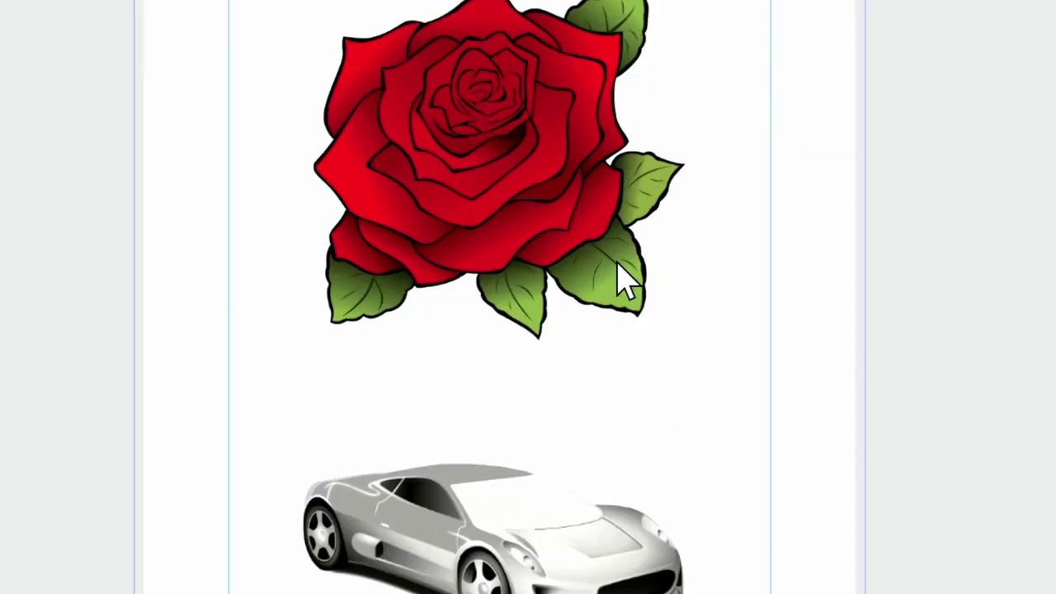
{"action": "scroll", "coordinate": [624, 288], "scroll_direction": "down", "scroll_amount": 1}
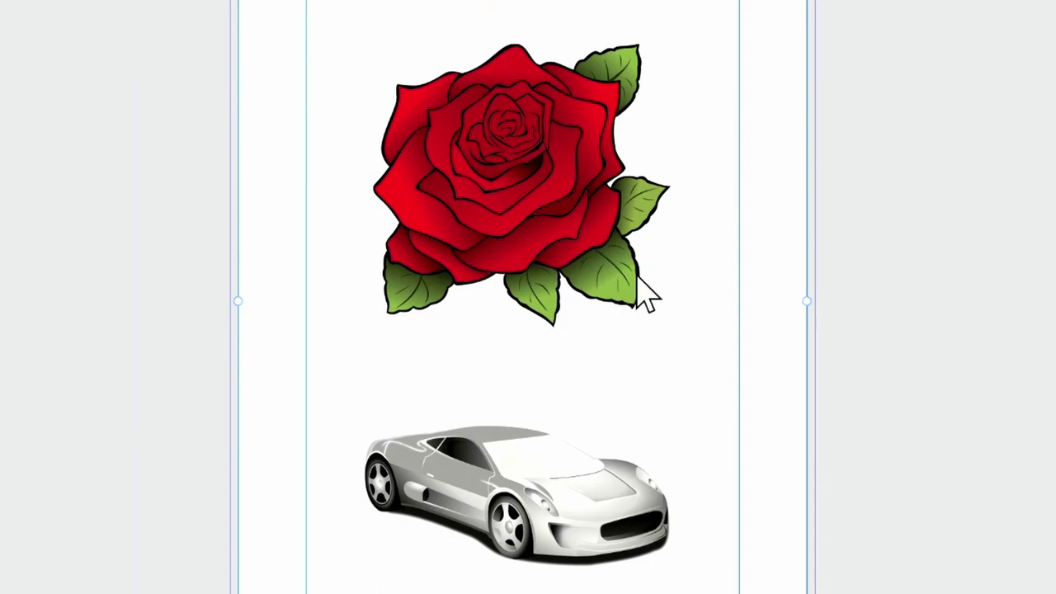
{"action": "scroll", "coordinate": [646, 293], "scroll_direction": "up", "scroll_amount": 1}
{"action": "scroll", "coordinate": [645, 293], "scroll_direction": "up", "scroll_amount": 1}
{"action": "scroll", "coordinate": [643, 293], "scroll_direction": "up", "scroll_amount": 1}
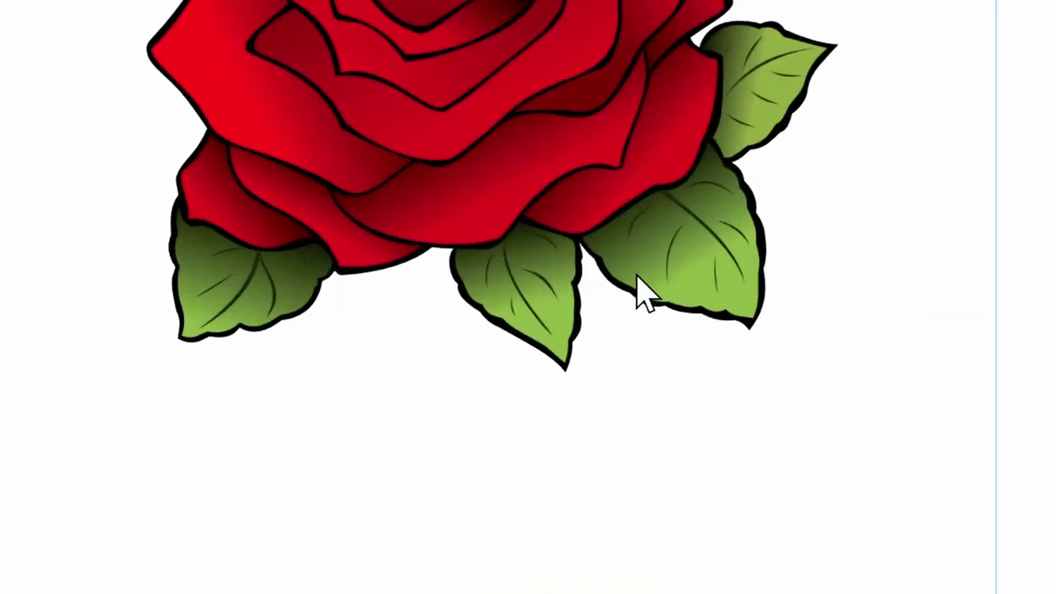
{"action": "scroll", "coordinate": [646, 293], "scroll_direction": "down", "scroll_amount": 2}
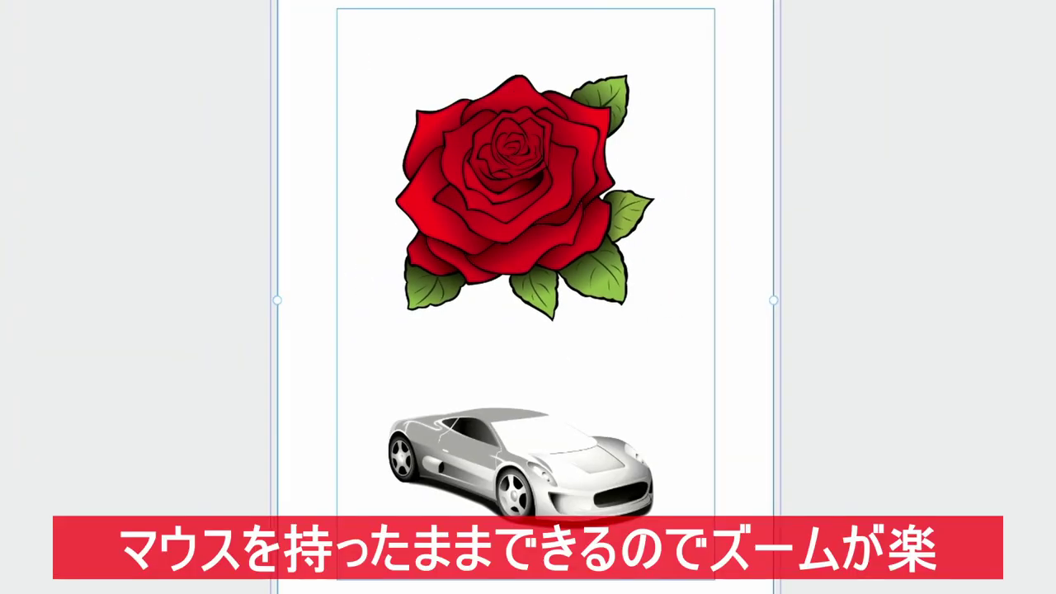
{"action": "scroll", "coordinate": [489, 201], "scroll_direction": "up", "scroll_amount": 2}
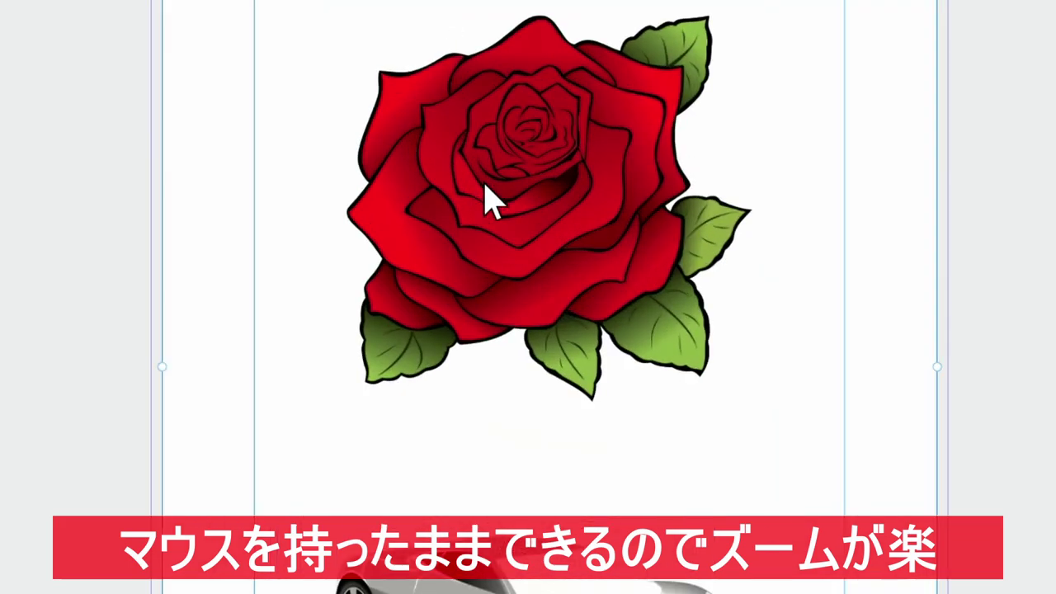
{"action": "scroll", "coordinate": [489, 202], "scroll_direction": "down", "scroll_amount": 2}
{"action": "scroll", "coordinate": [487, 204], "scroll_direction": "up", "scroll_amount": 2}
{"action": "scroll", "coordinate": [486, 205], "scroll_direction": "up", "scroll_amount": 1}
{"action": "scroll", "coordinate": [488, 208], "scroll_direction": "up", "scroll_amount": 1}
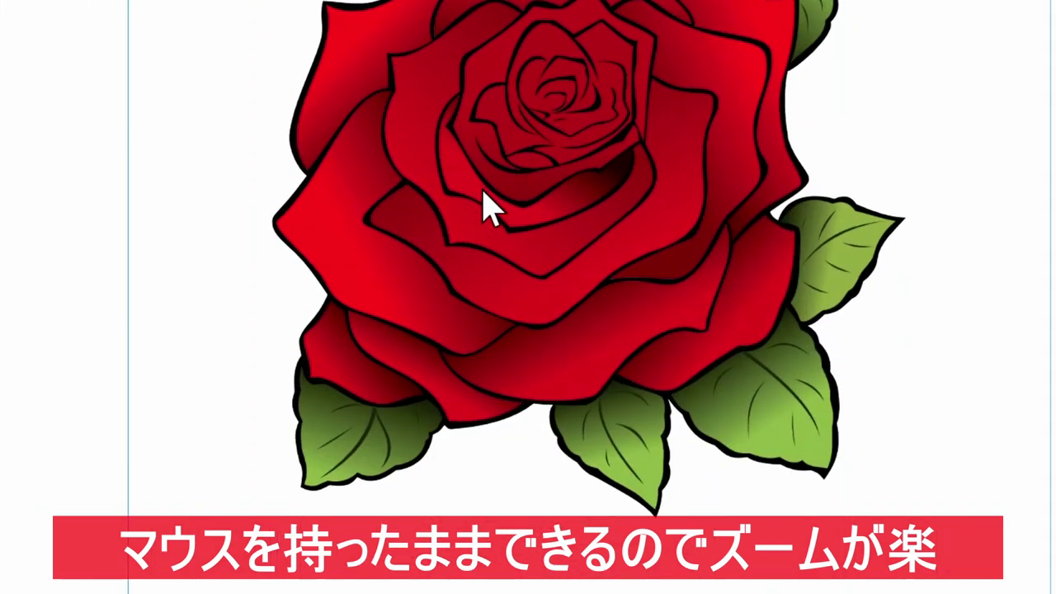
{"action": "scroll", "coordinate": [488, 208], "scroll_direction": "down", "scroll_amount": 1}
{"action": "scroll", "coordinate": [488, 210], "scroll_direction": "down", "scroll_amount": 1}
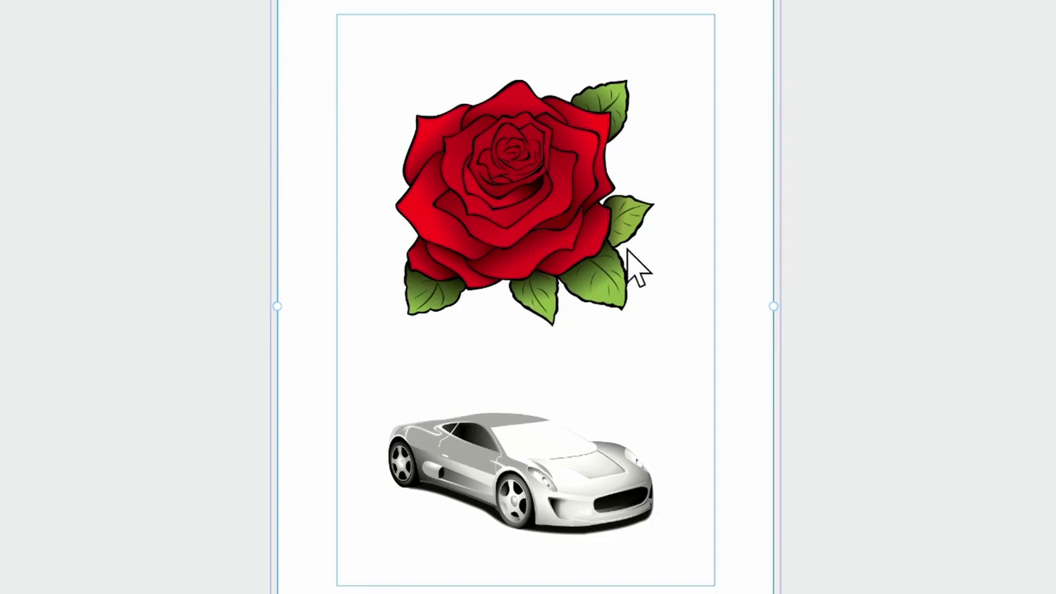
{"action": "mouse_move", "coordinate": [677, 151]}
{"action": "left_mouse_down"}
{"action": "mouse_move", "coordinate": [328, 463]}
{"action": "mouse_move", "coordinate": [309, 505]}
{"action": "left_mouse_up"}
Delete the rose and car and show the Stock panel
{"action": "key", "text": "Delete"}
{"action": "left_click", "coordinate": [316, 12]}
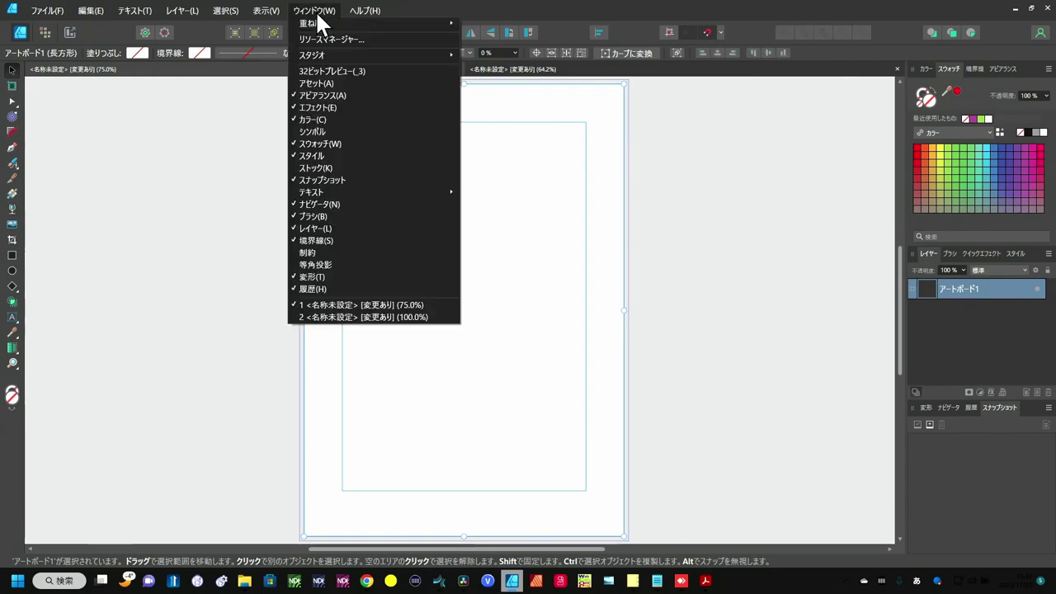
{"action": "left_click", "coordinate": [327, 169]}
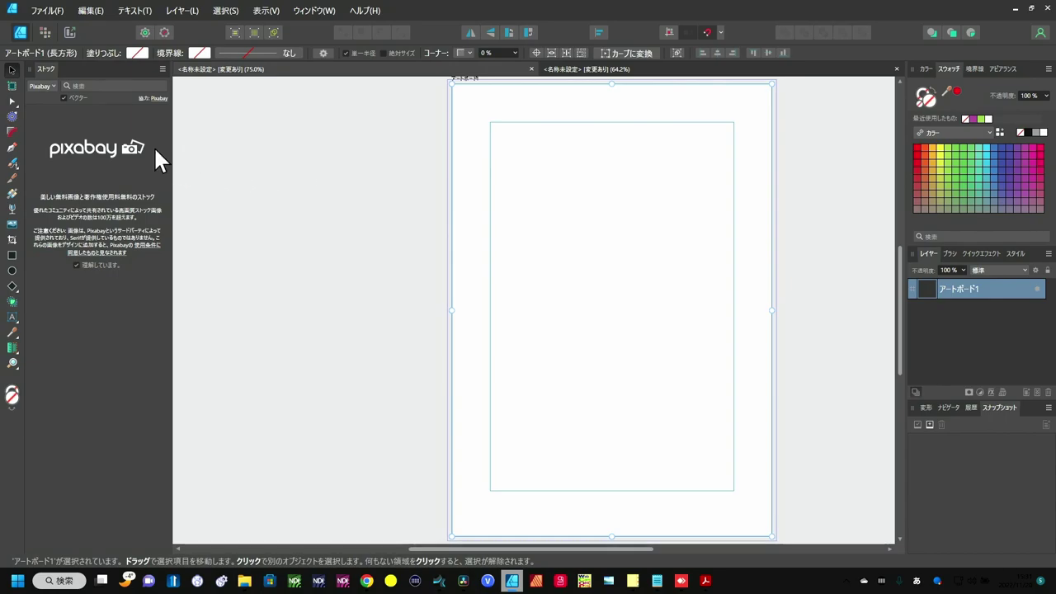
Switch the stock image source from Pexels to Pixabay
{"action": "left_click", "coordinate": [52, 85]}
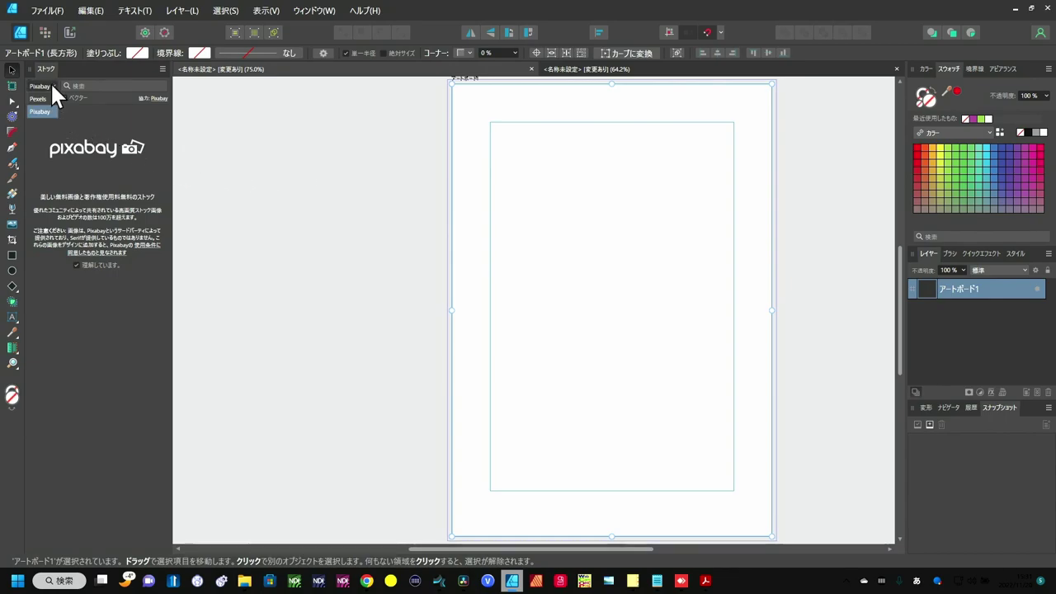
{"action": "left_click", "coordinate": [38, 98]}
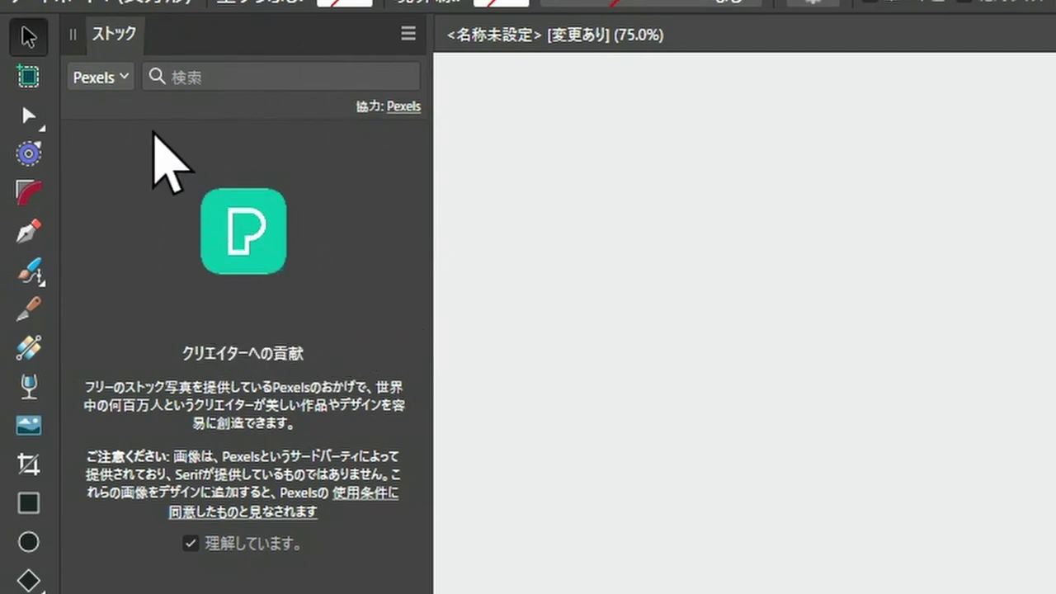
{"action": "left_click", "coordinate": [122, 78]}
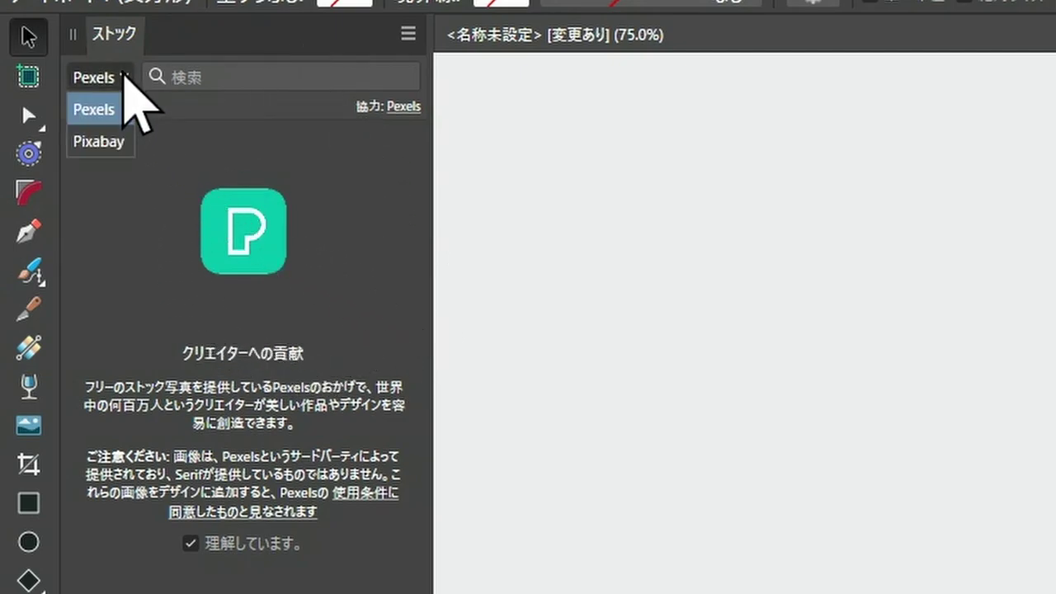
{"action": "left_click", "coordinate": [113, 141]}
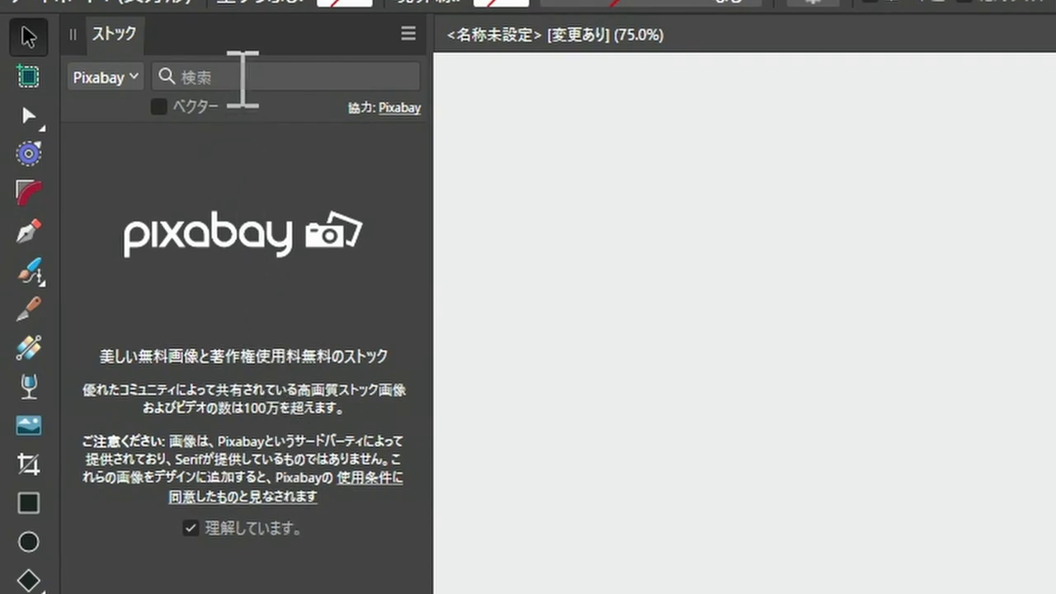
Search Pixabay for 背景 and place the blue water-splash photo at the artboard top
{"action": "left_click", "coordinate": [243, 78]}
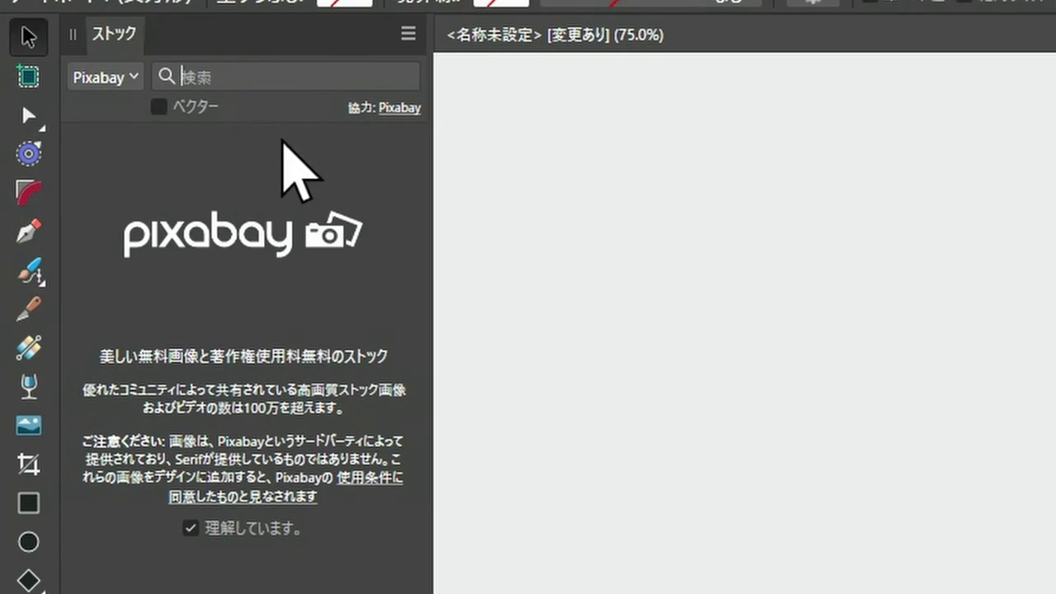
{"action": "type", "text": "は"}
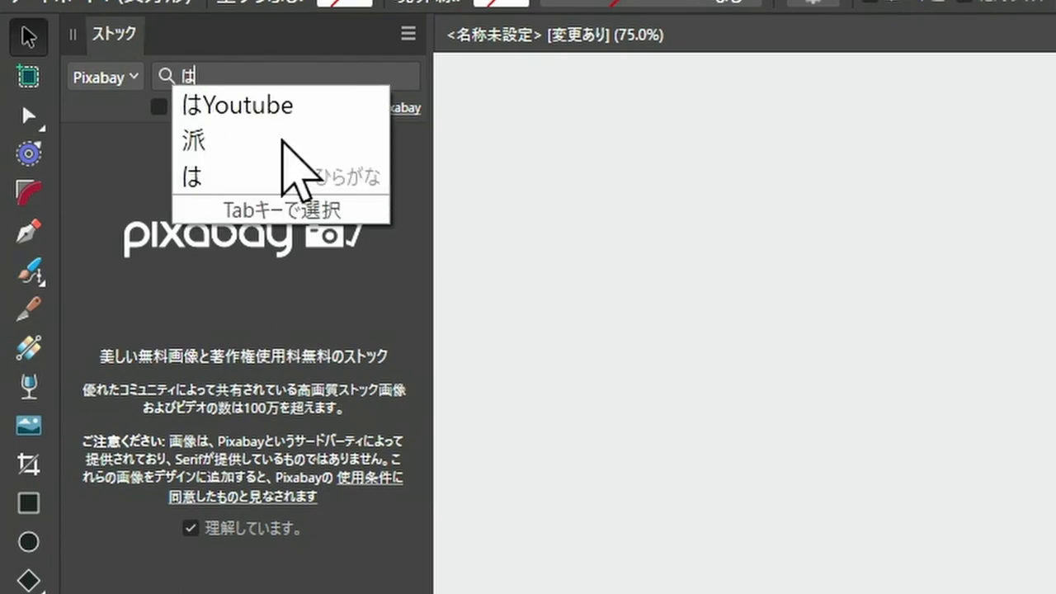
{"action": "type", "text": "いけい"}
{"action": "key", "text": "space"}
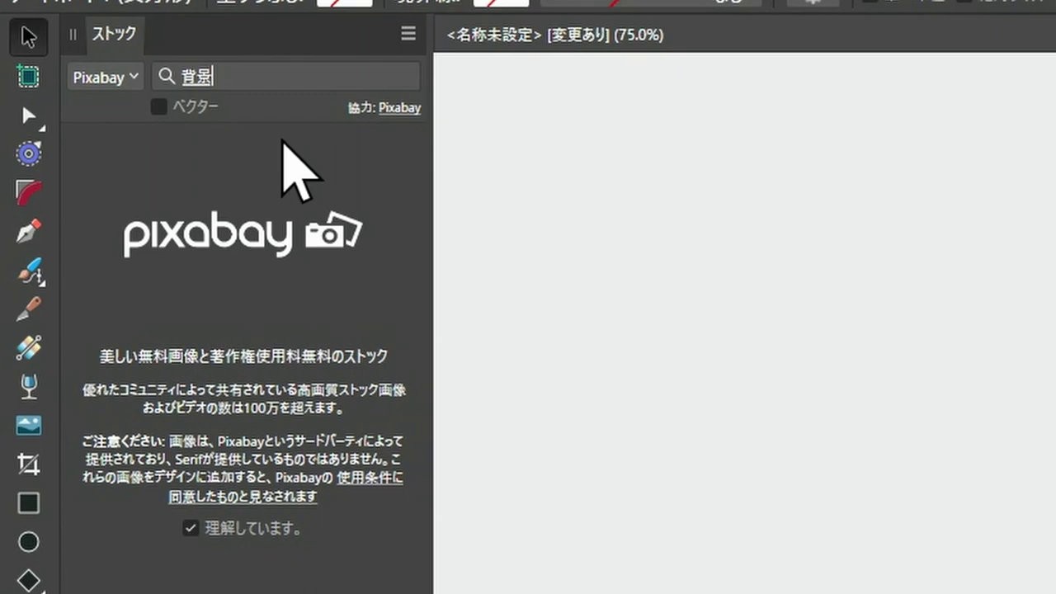
{"action": "key", "text": "Return"}
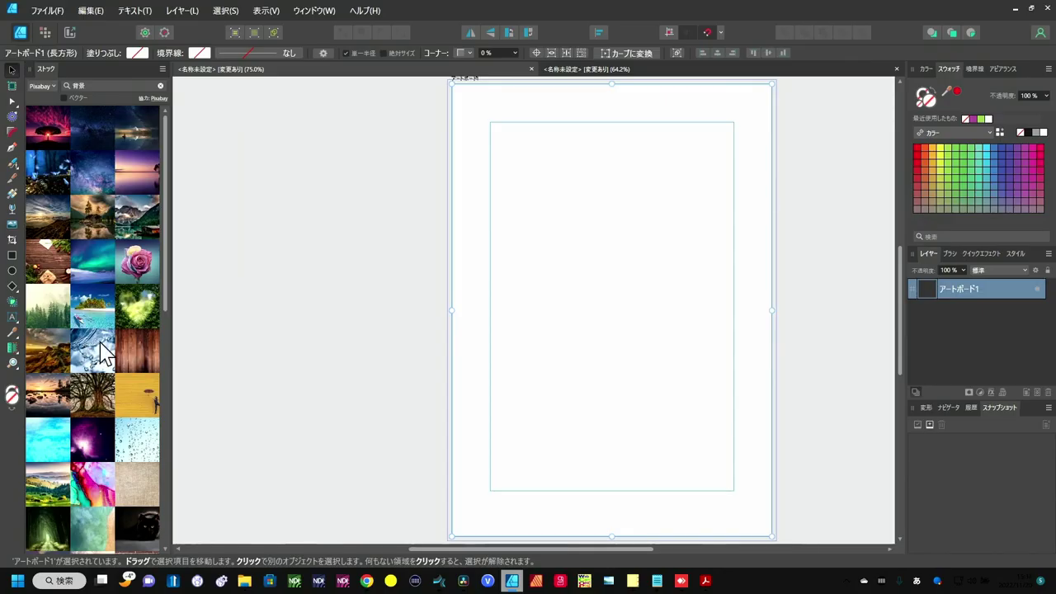
{"action": "left_click_drag", "start_coordinate": [93, 352], "coordinate": [555, 184]}
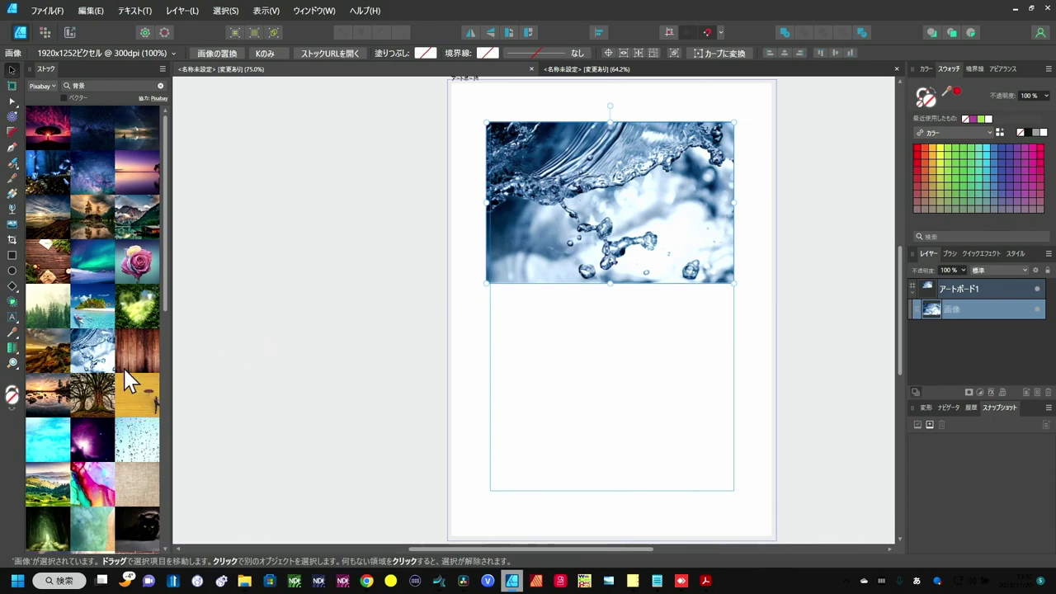
Add the heart-shaped cloud photo to the artboard
{"action": "scroll", "coordinate": [125, 377], "scroll_direction": "down", "scroll_amount": 3}
{"action": "scroll", "coordinate": [124, 369], "scroll_direction": "down", "scroll_amount": 3}
{"action": "scroll", "coordinate": [124, 369], "scroll_direction": "down", "scroll_amount": 2}
{"action": "scroll", "coordinate": [124, 368], "scroll_direction": "down", "scroll_amount": 2}
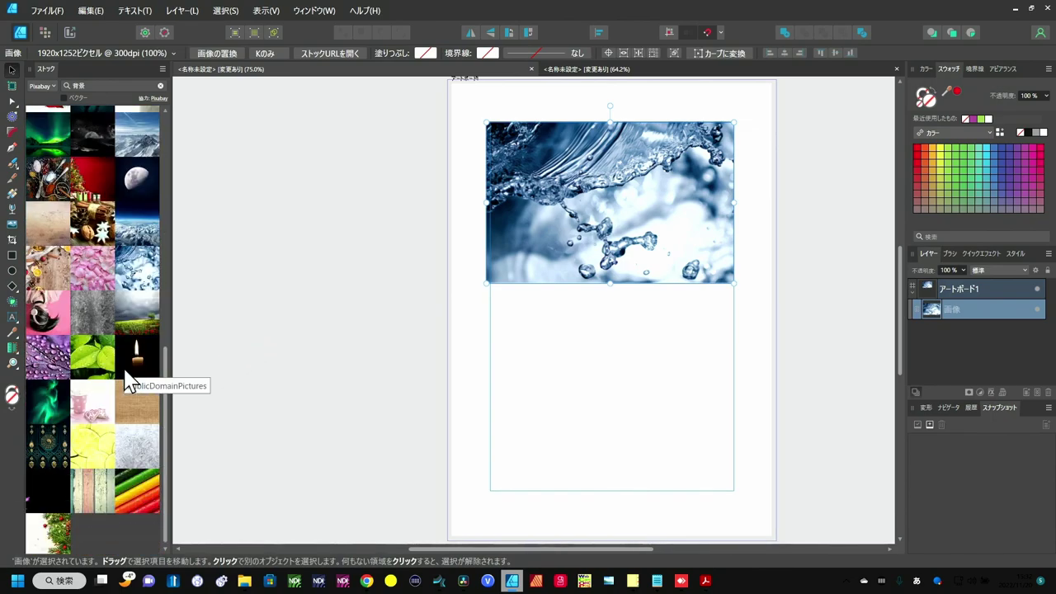
{"action": "scroll", "coordinate": [124, 371], "scroll_direction": "down", "scroll_amount": 2}
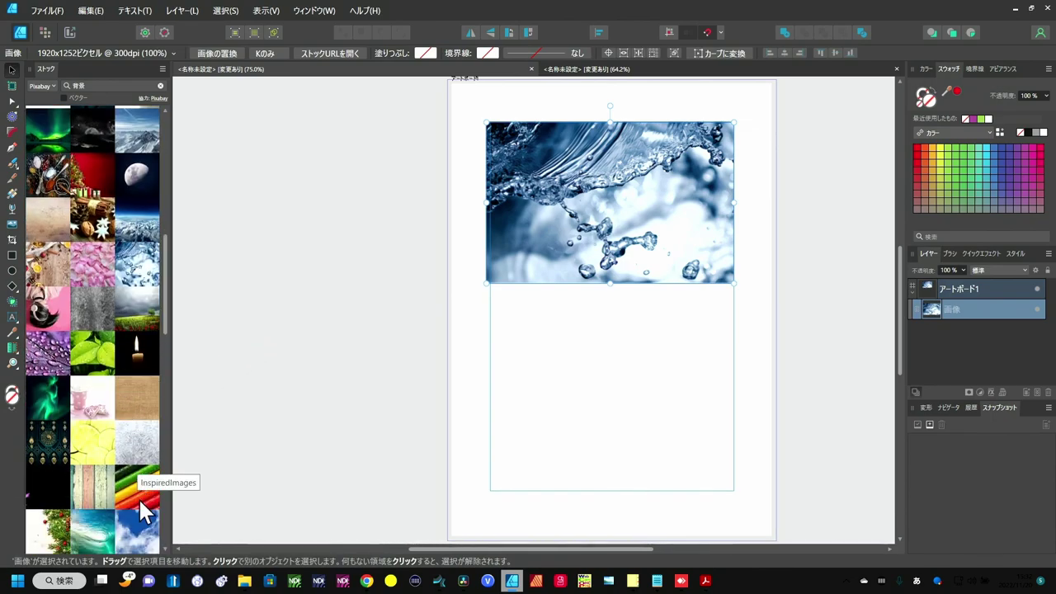
{"action": "mouse_move", "coordinate": [142, 528]}
{"action": "left_mouse_down"}
{"action": "mouse_move", "coordinate": [512, 357]}
{"action": "mouse_move", "coordinate": [515, 336]}
{"action": "mouse_move", "coordinate": [516, 346]}
{"action": "mouse_move", "coordinate": [588, 366]}
{"action": "mouse_move", "coordinate": [724, 330]}
{"action": "left_mouse_up"}
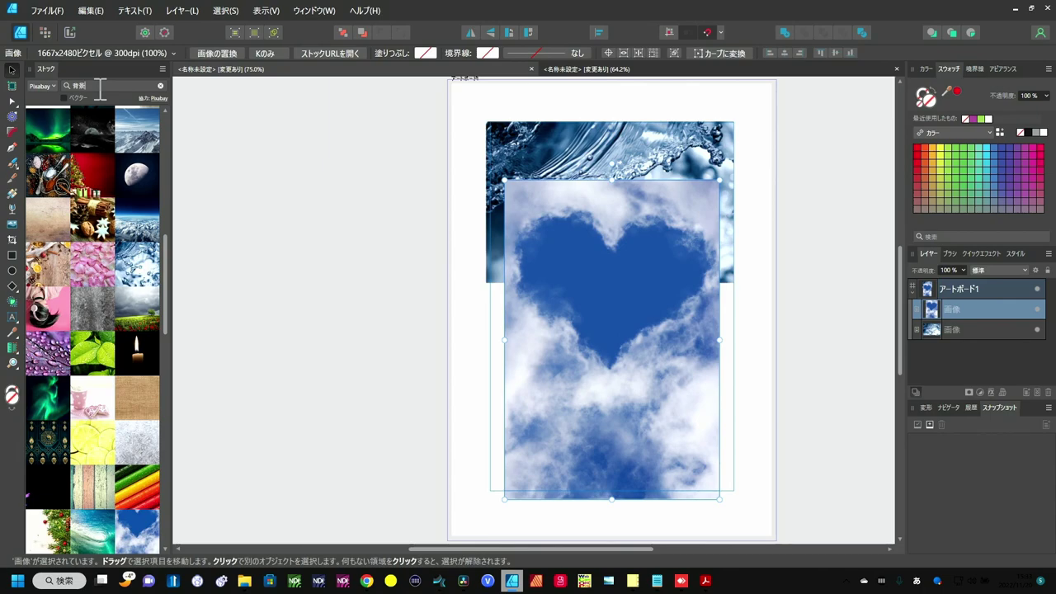
Select the old search word in the Stock search field
{"action": "left_click_drag", "start_coordinate": [99, 89], "coordinate": [66, 95]}
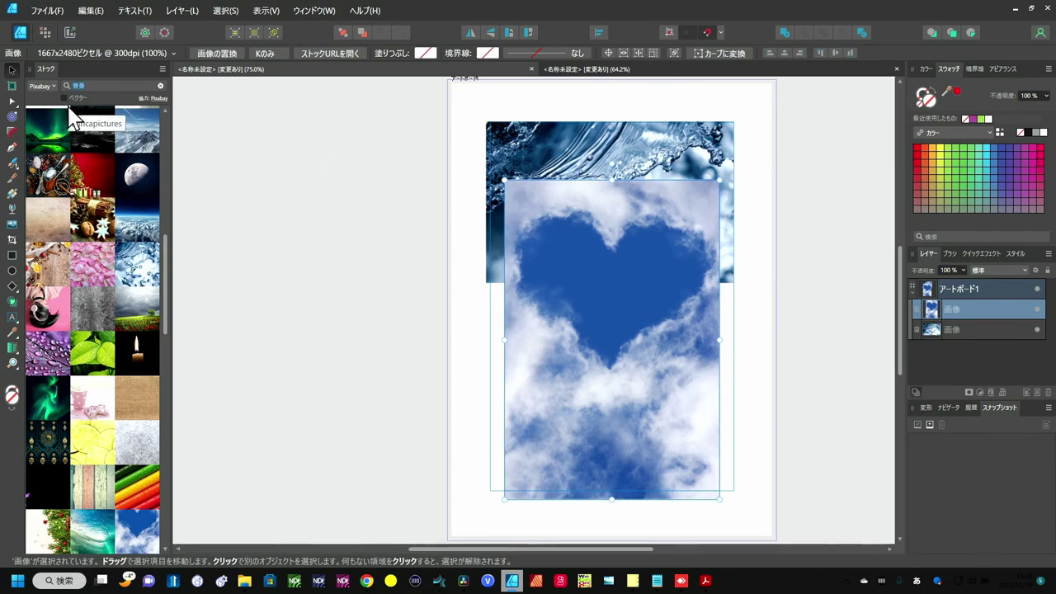
Search vector-only Flower artwork and drop the mosaic turtle onto the artboard
{"action": "type", "text": "Flower"}
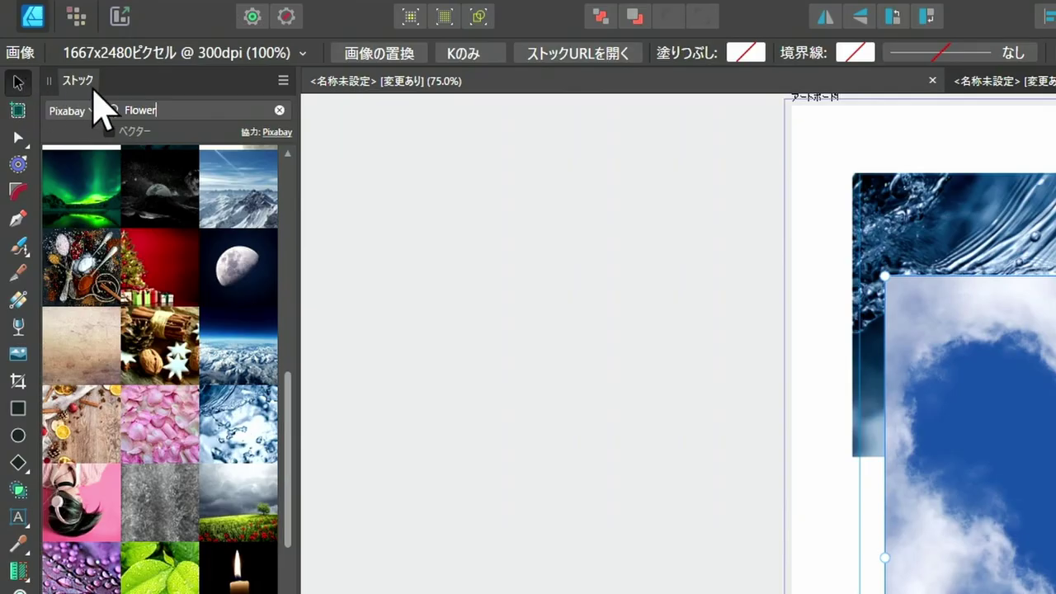
{"action": "left_click", "coordinate": [108, 132]}
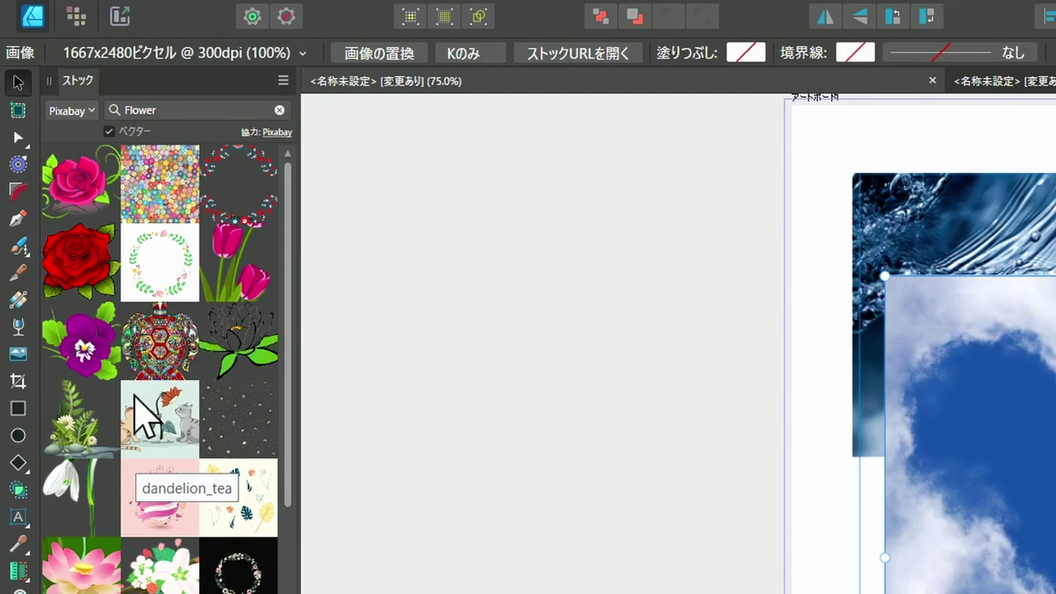
{"action": "mouse_move", "coordinate": [161, 346]}
{"action": "left_mouse_down"}
{"action": "mouse_move", "coordinate": [502, 427]}
{"action": "mouse_move", "coordinate": [1046, 477]}
{"action": "mouse_move", "coordinate": [610, 301]}
{"action": "left_mouse_up"}
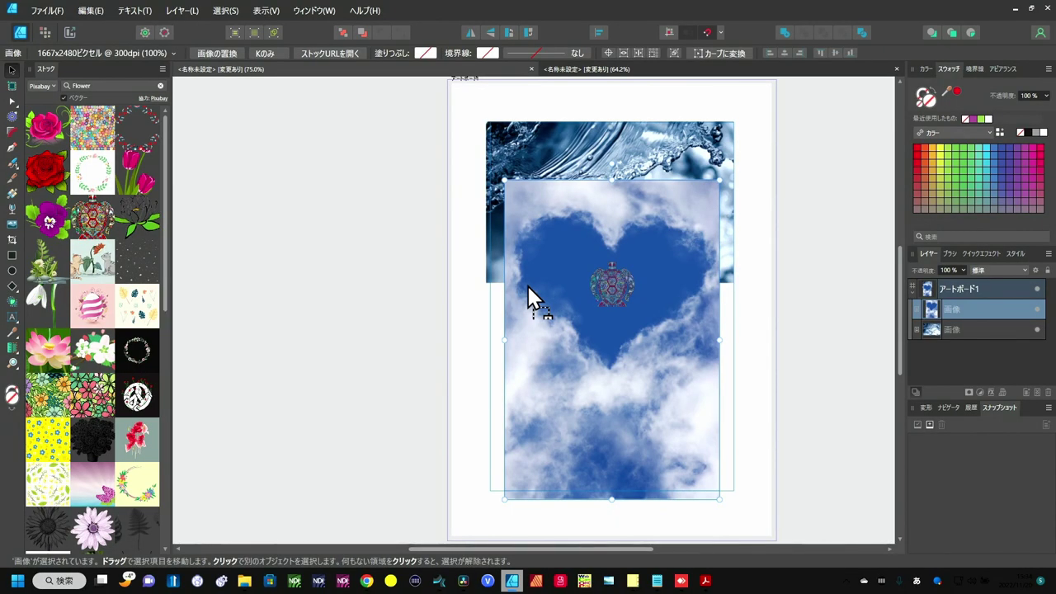
{"action": "left_click_drag", "start_coordinate": [528, 285], "coordinate": [528, 285]}
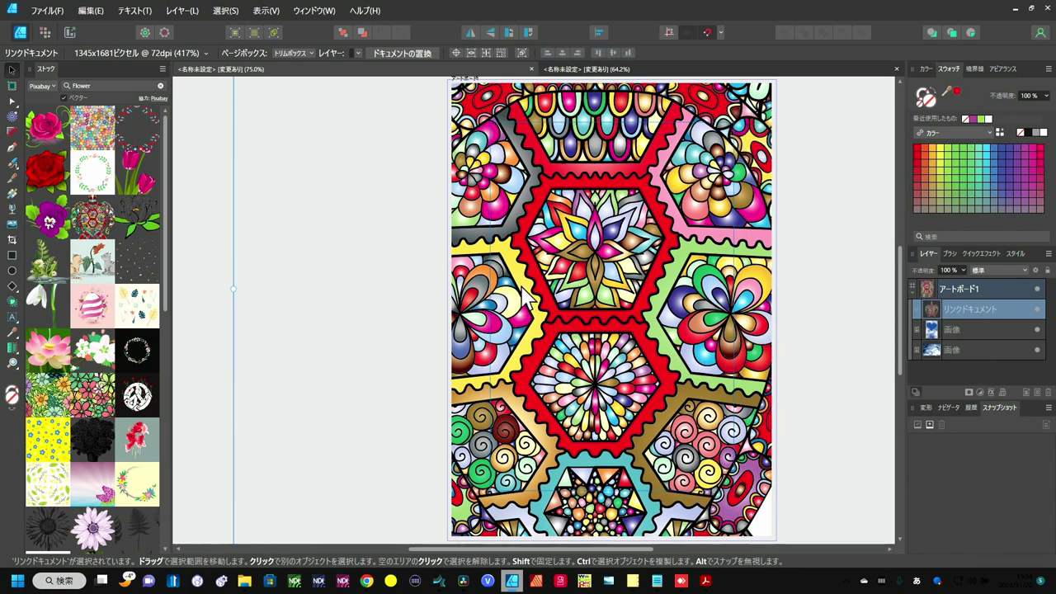
Shrink the turtle, centre it on the artboard, then delete it
{"action": "scroll", "coordinate": [569, 266], "scroll_direction": "down", "scroll_amount": 3}
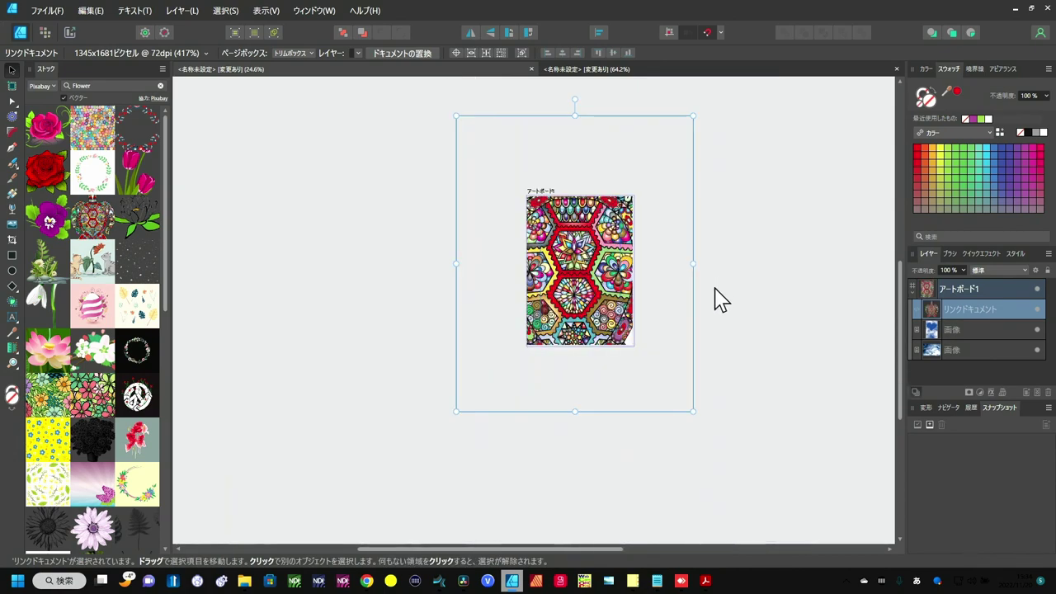
{"action": "left_click_drag", "start_coordinate": [693, 118], "coordinate": [483, 326]}
{"action": "left_click_drag", "start_coordinate": [499, 377], "coordinate": [592, 294]}
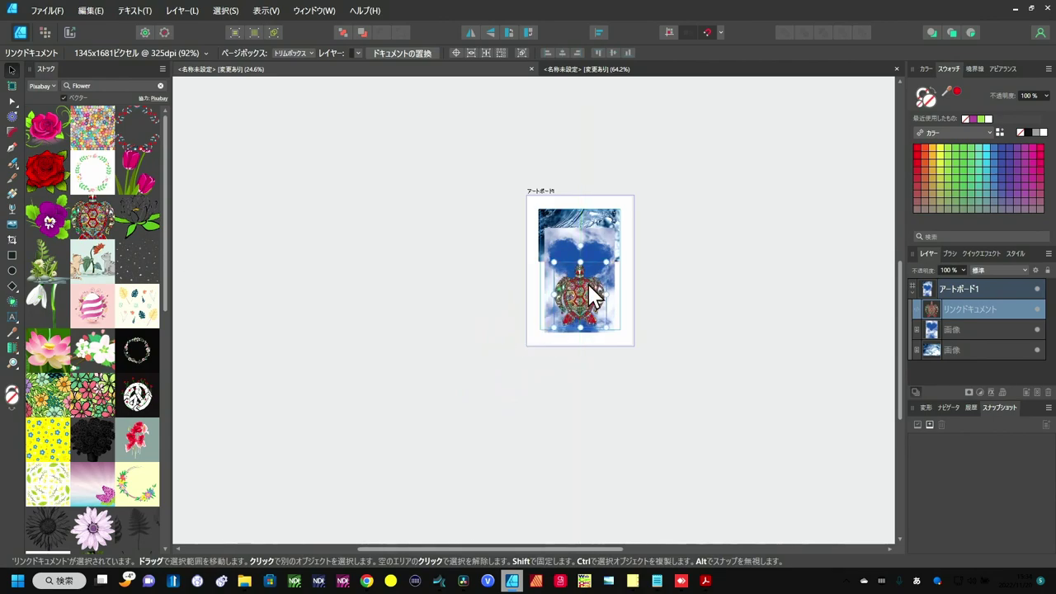
{"action": "scroll", "coordinate": [668, 281], "scroll_direction": "up", "scroll_amount": 1}
{"action": "scroll", "coordinate": [668, 281], "scroll_direction": "up", "scroll_amount": 4}
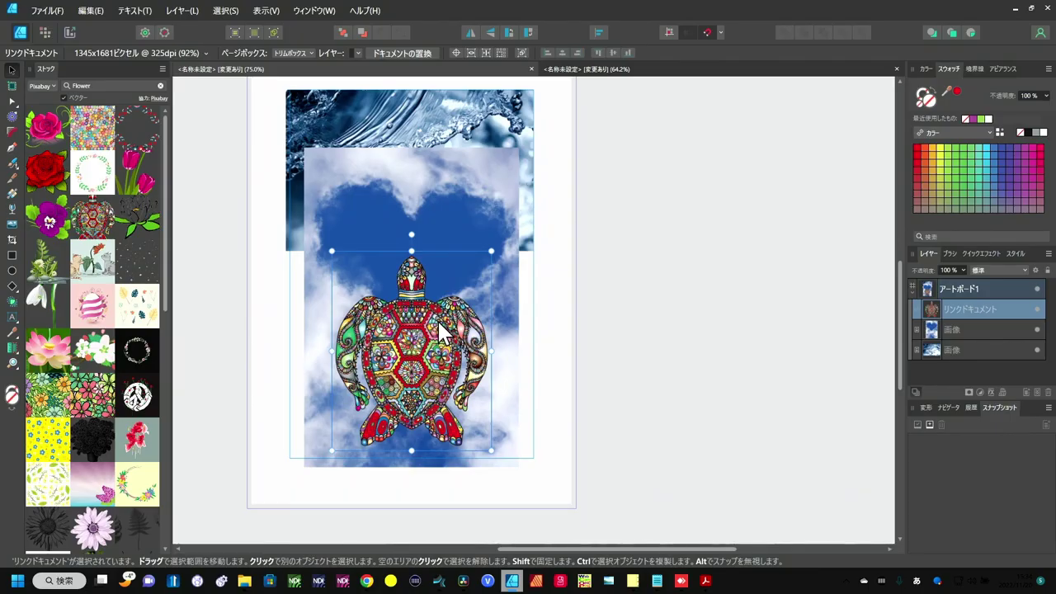
{"action": "key", "text": "Delete"}
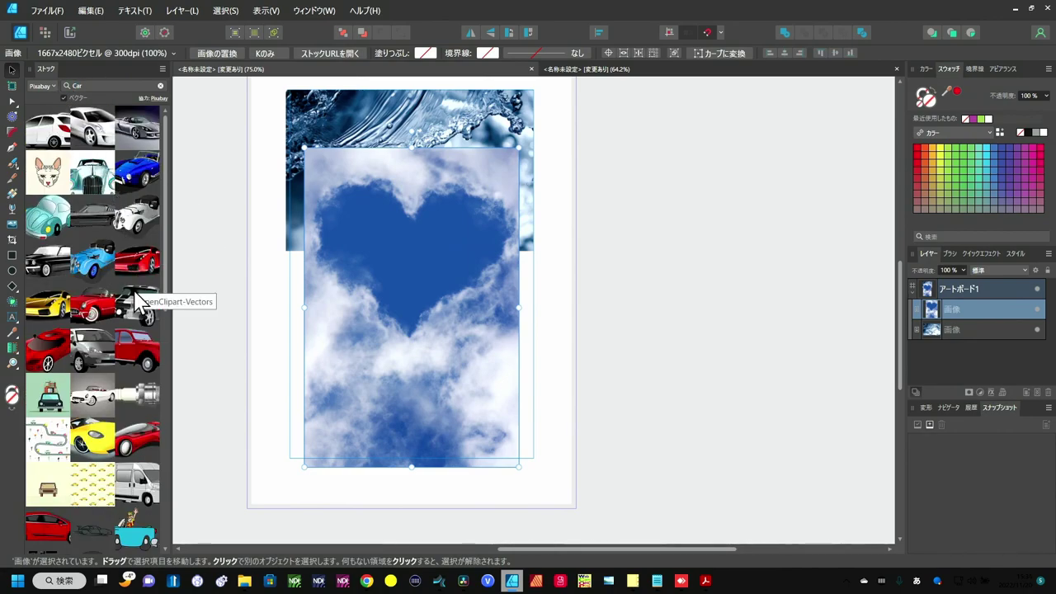
Place vector car artwork, shrink the red car onto the sky, then untick ベクター
{"action": "mouse_move", "coordinate": [135, 299]}
{"action": "left_mouse_down"}
{"action": "mouse_move", "coordinate": [396, 310]}
{"action": "mouse_move", "coordinate": [400, 339]}
{"action": "left_mouse_up"}
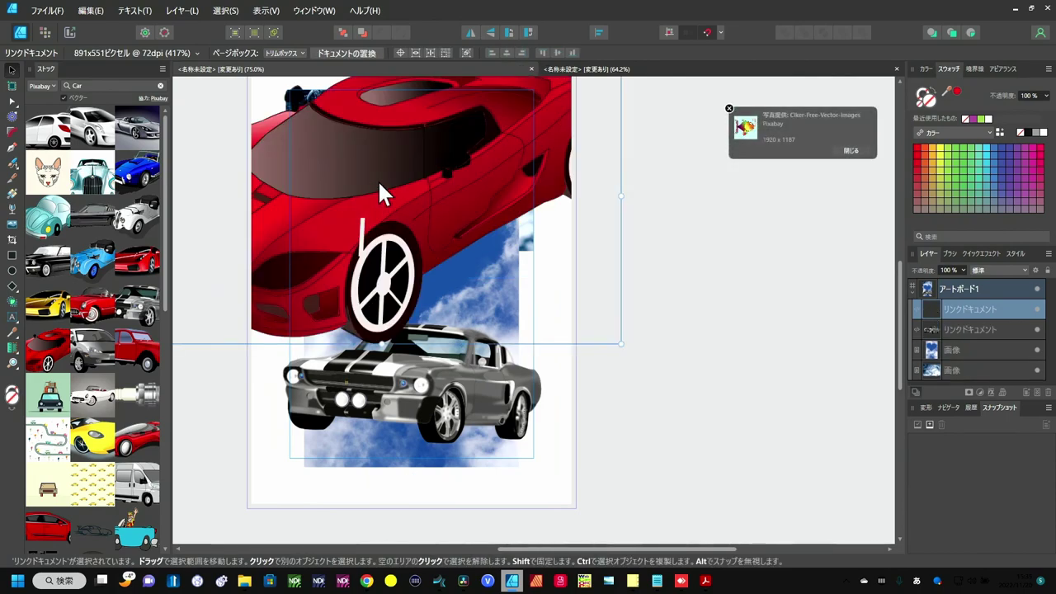
{"action": "scroll", "coordinate": [377, 180], "scroll_direction": "down", "scroll_amount": 2}
{"action": "scroll", "coordinate": [377, 179], "scroll_direction": "down", "scroll_amount": 2}
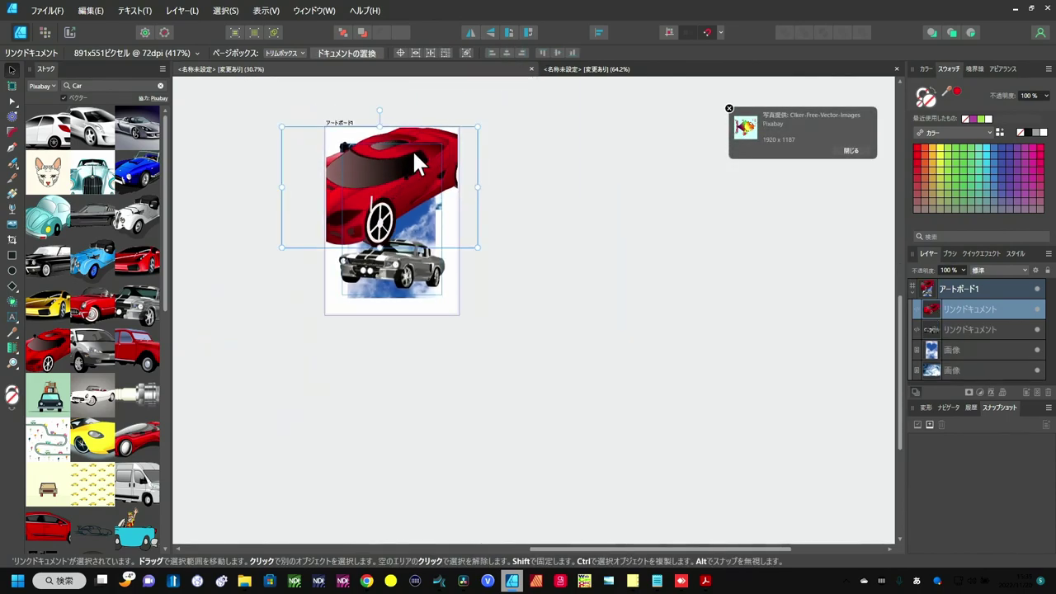
{"action": "left_click_drag", "start_coordinate": [477, 127], "coordinate": [403, 172]}
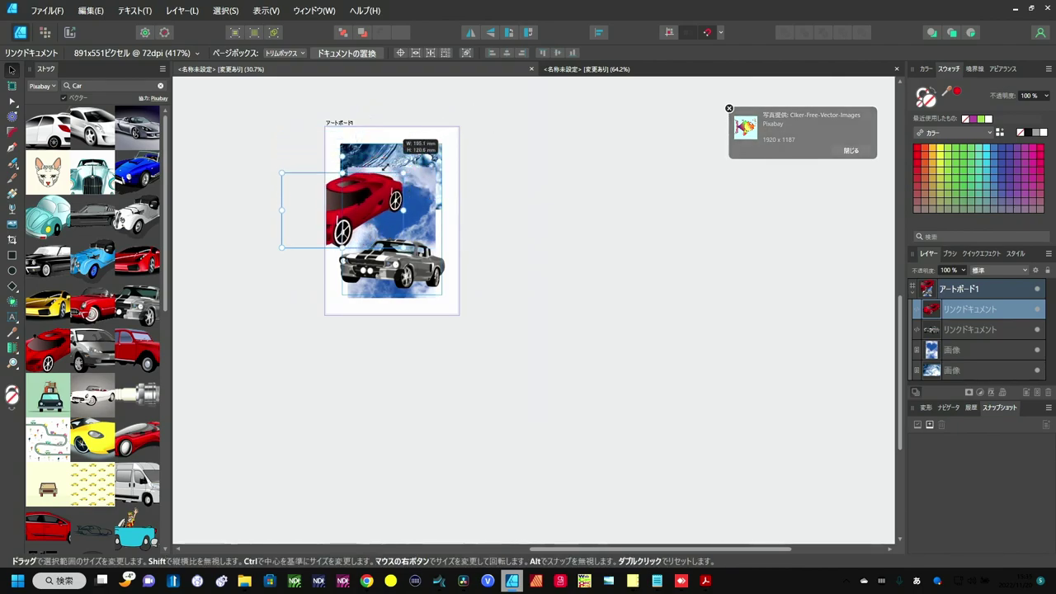
{"action": "left_click_drag", "start_coordinate": [338, 216], "coordinate": [394, 193]}
{"action": "scroll", "coordinate": [393, 198], "scroll_direction": "up", "scroll_amount": 3}
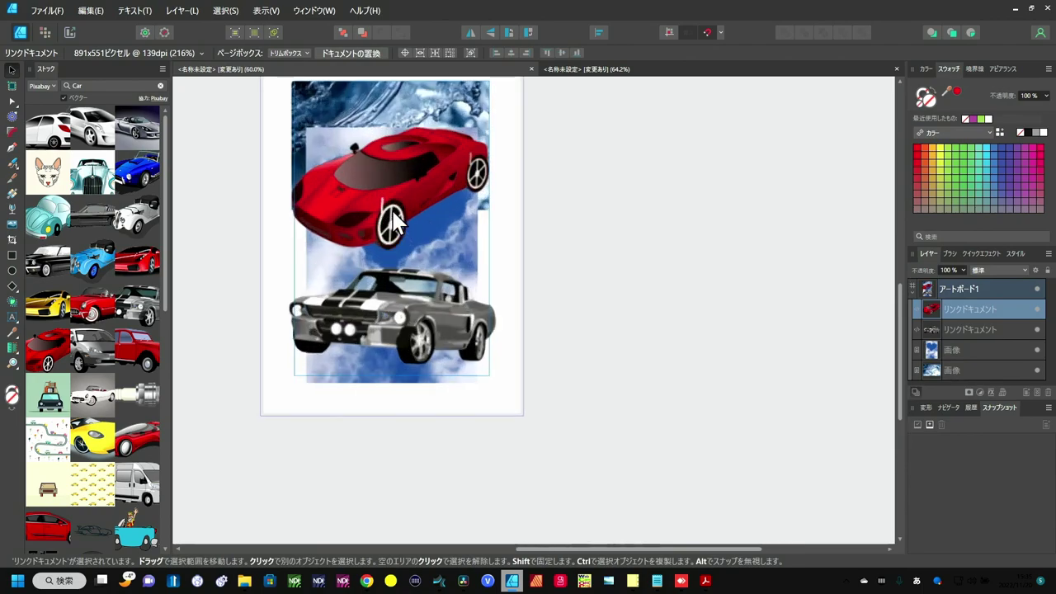
{"action": "scroll", "coordinate": [393, 220], "scroll_direction": "up", "scroll_amount": 1}
{"action": "scroll", "coordinate": [393, 219], "scroll_direction": "up", "scroll_amount": 1}
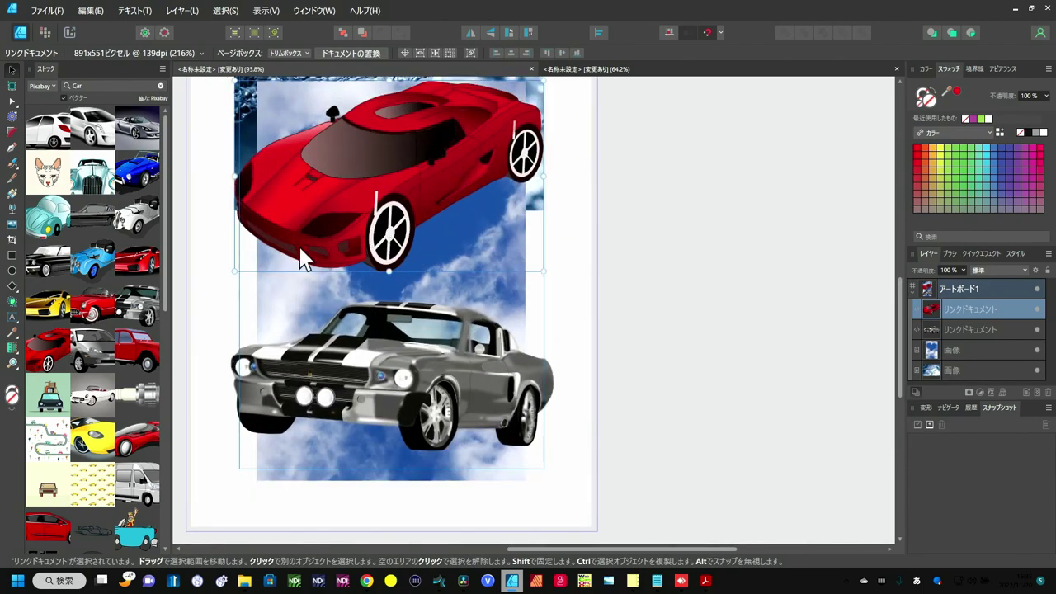
{"action": "left_click", "coordinate": [65, 98]}
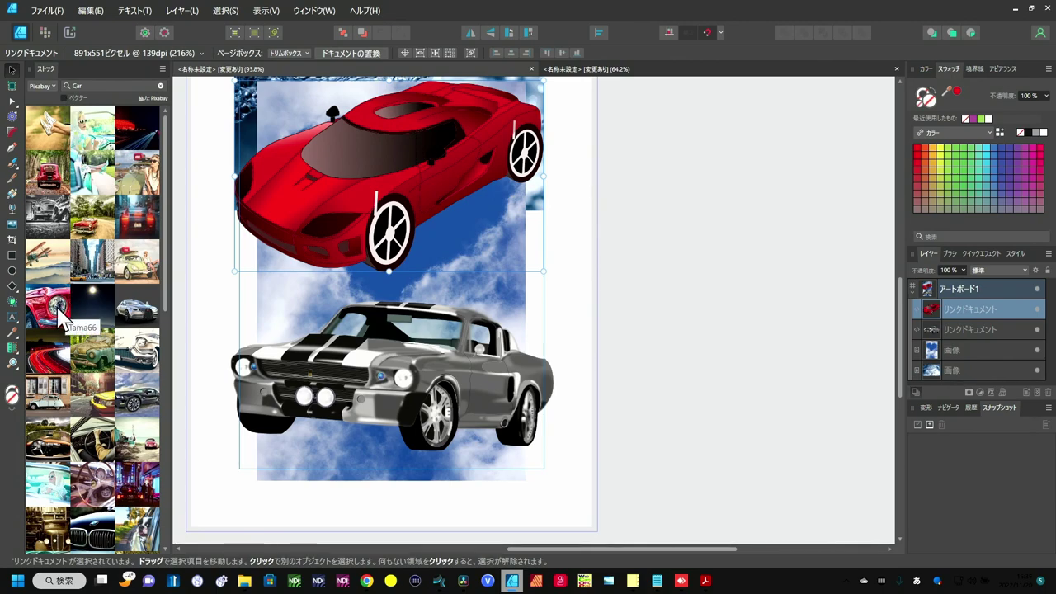
Add the red headlight car photo, shrink it, and place it overlapping the vector cars
{"action": "left_click_drag", "start_coordinate": [62, 315], "coordinate": [365, 233]}
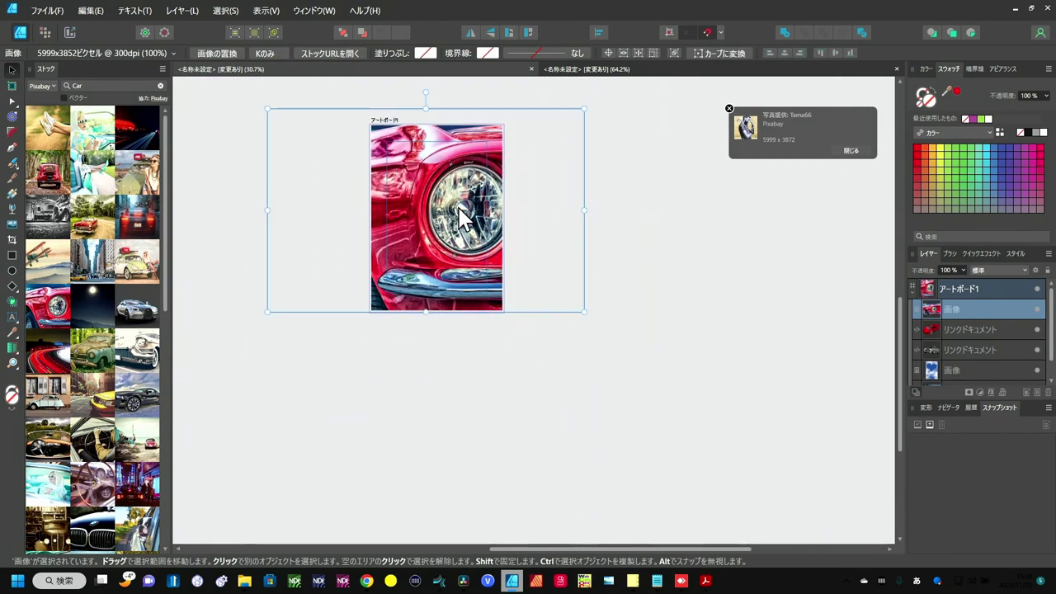
{"action": "scroll", "coordinate": [460, 219], "scroll_direction": "down", "scroll_amount": 2}
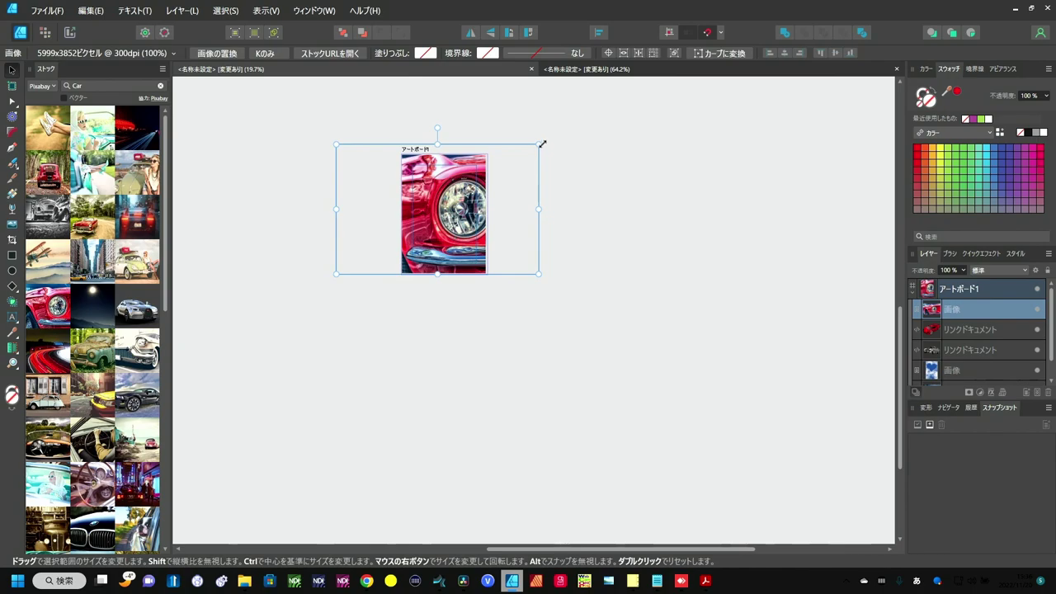
{"action": "left_click_drag", "start_coordinate": [542, 146], "coordinate": [377, 215]}
{"action": "left_click_drag", "start_coordinate": [366, 263], "coordinate": [439, 225]}
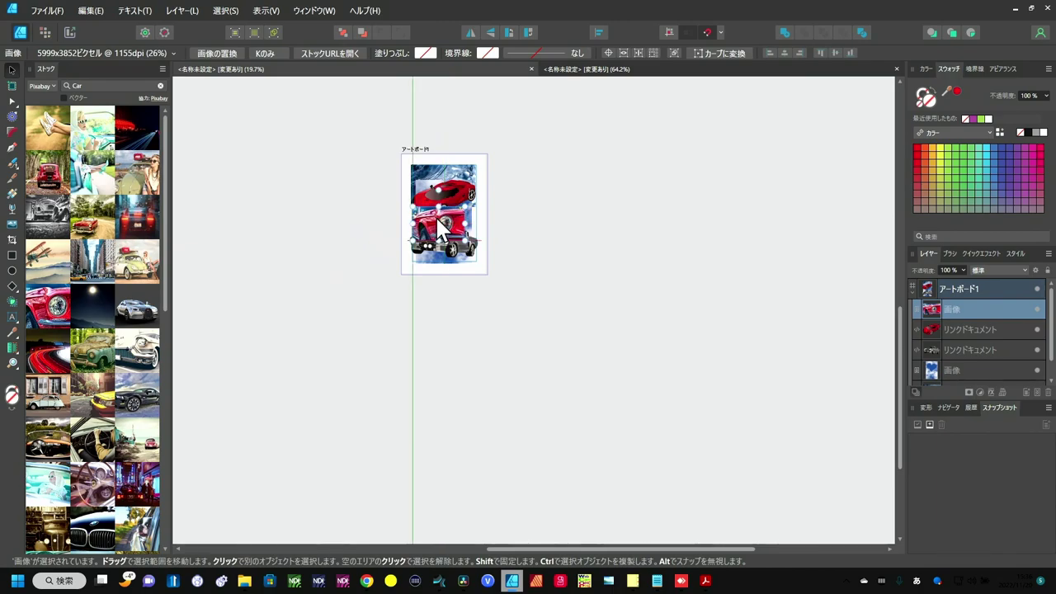
{"action": "scroll", "coordinate": [437, 220], "scroll_direction": "up", "scroll_amount": 3}
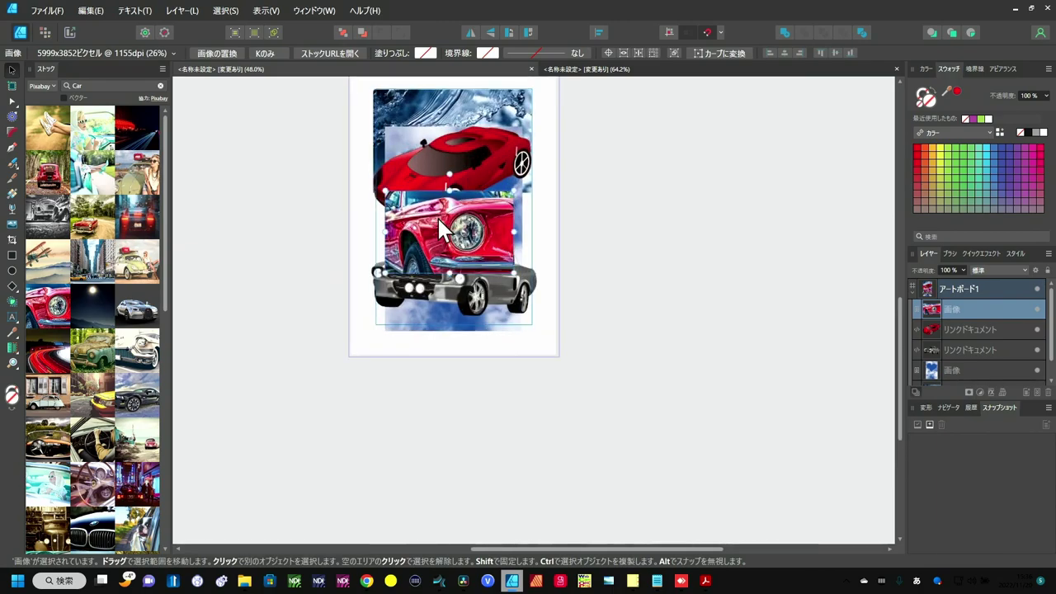
{"action": "scroll", "coordinate": [437, 219], "scroll_direction": "up", "scroll_amount": 3}
{"action": "scroll", "coordinate": [438, 220], "scroll_direction": "up", "scroll_amount": 2}
{"action": "scroll", "coordinate": [439, 229], "scroll_direction": "up", "scroll_amount": 2}
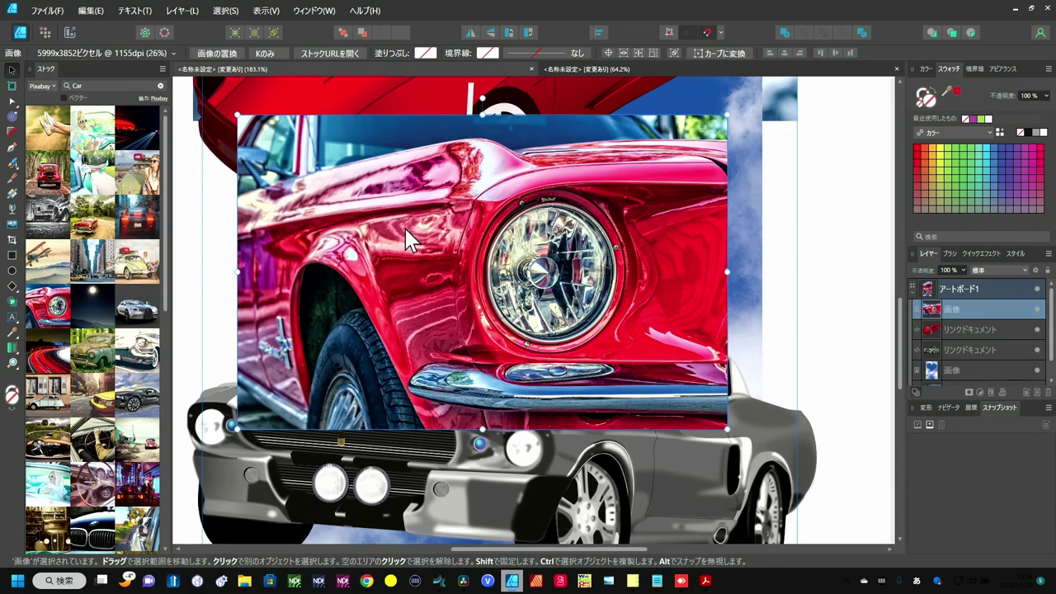
{"action": "left_click", "coordinate": [317, 13]}
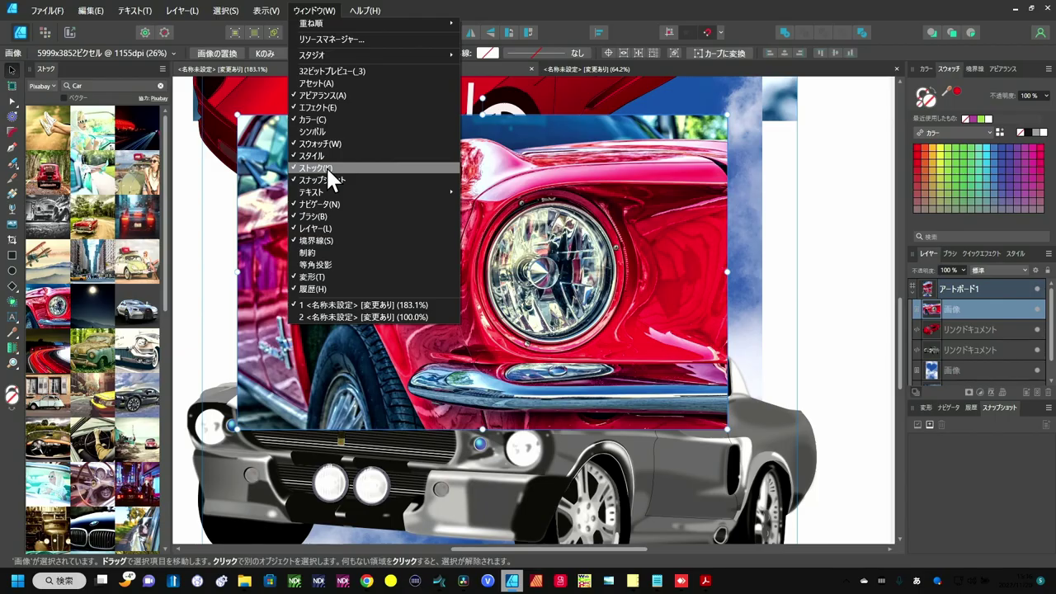
Hide the Stock panel and draw a roughly 107 × 40 mm purple rectangle near the artboard top
{"action": "left_click", "coordinate": [328, 168]}
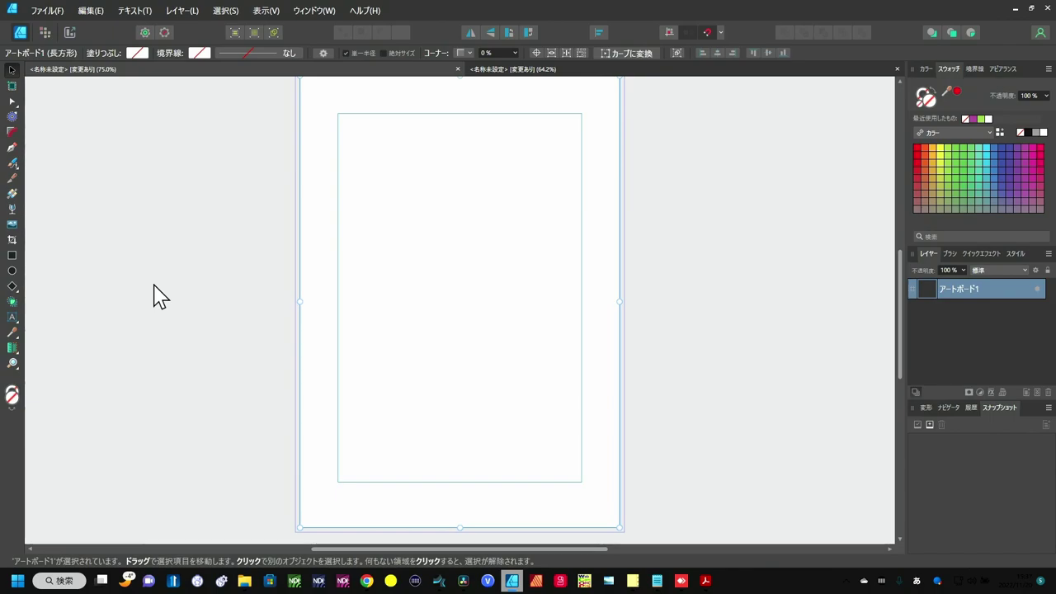
{"action": "left_click", "coordinate": [12, 255]}
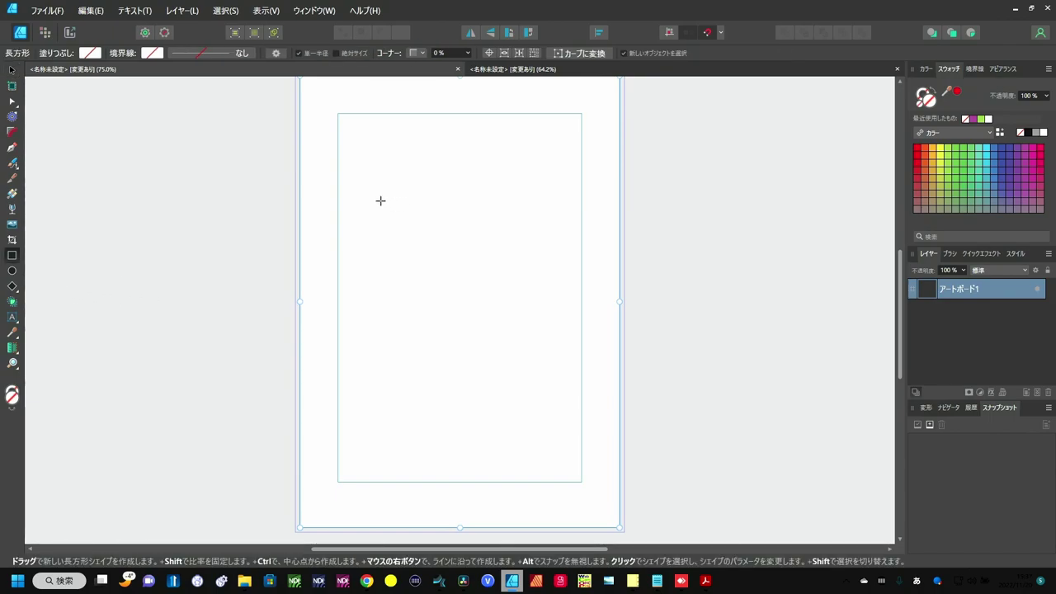
{"action": "left_click_drag", "start_coordinate": [381, 200], "coordinate": [542, 259]}
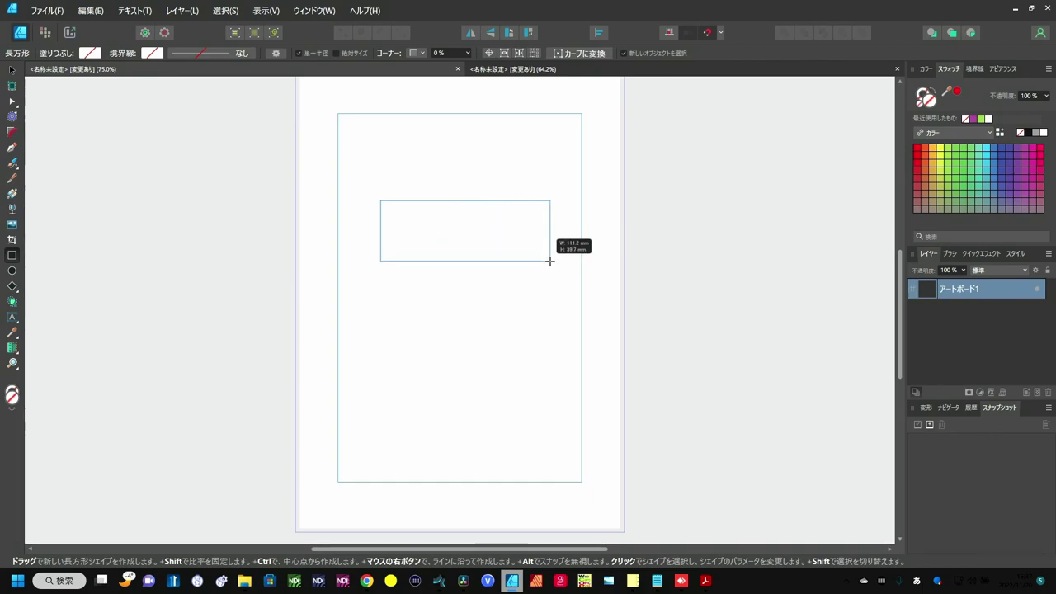
{"action": "left_click_drag", "start_coordinate": [543, 259], "coordinate": [534, 266]}
Draw an ellipse, fill it green, and move it onto the rectangle's lower edge
{"action": "left_click", "coordinate": [13, 273]}
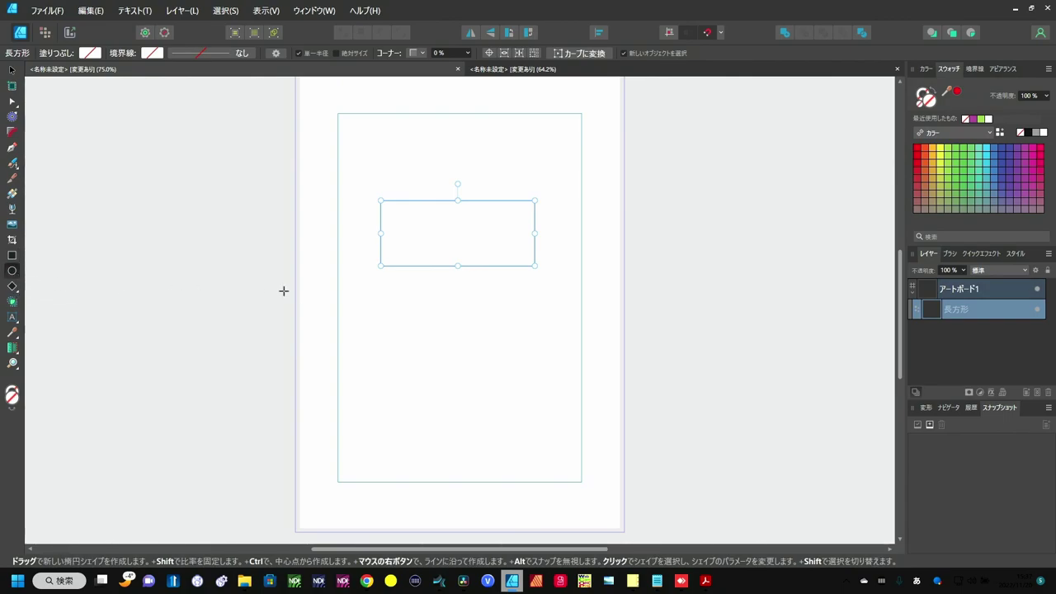
{"action": "mouse_move", "coordinate": [432, 312]}
{"action": "left_mouse_down"}
{"action": "mouse_move", "coordinate": [476, 239]}
{"action": "mouse_move", "coordinate": [496, 235]}
{"action": "left_mouse_up"}
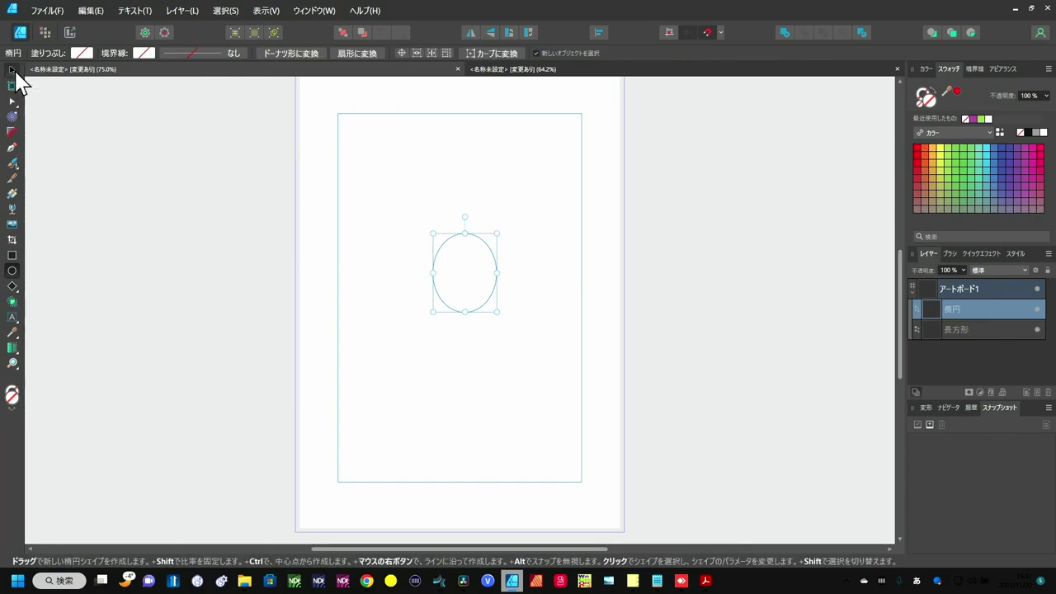
{"action": "left_click", "coordinate": [13, 71]}
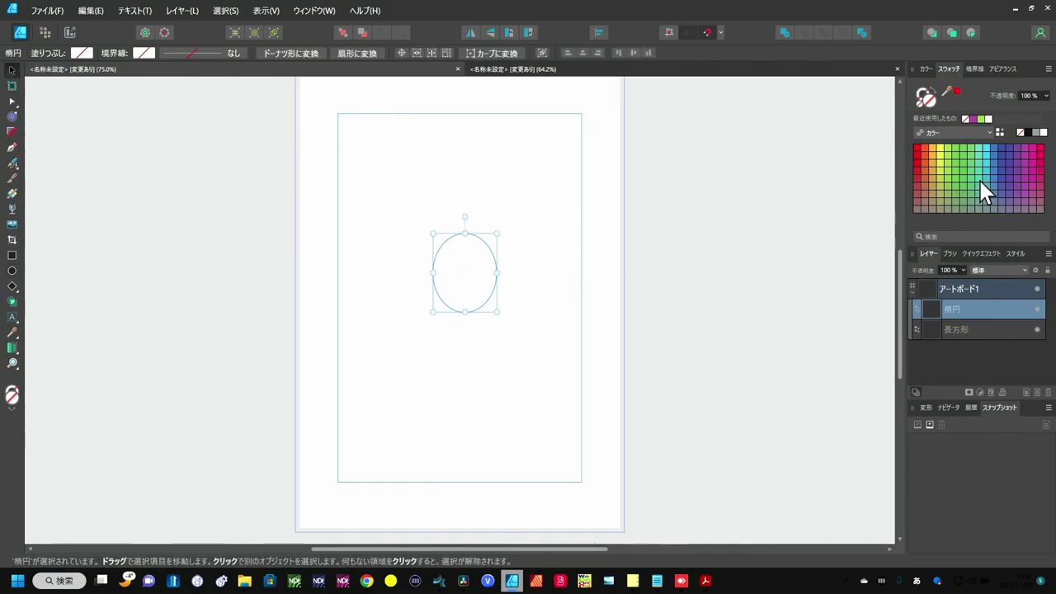
{"action": "left_click", "coordinate": [972, 156]}
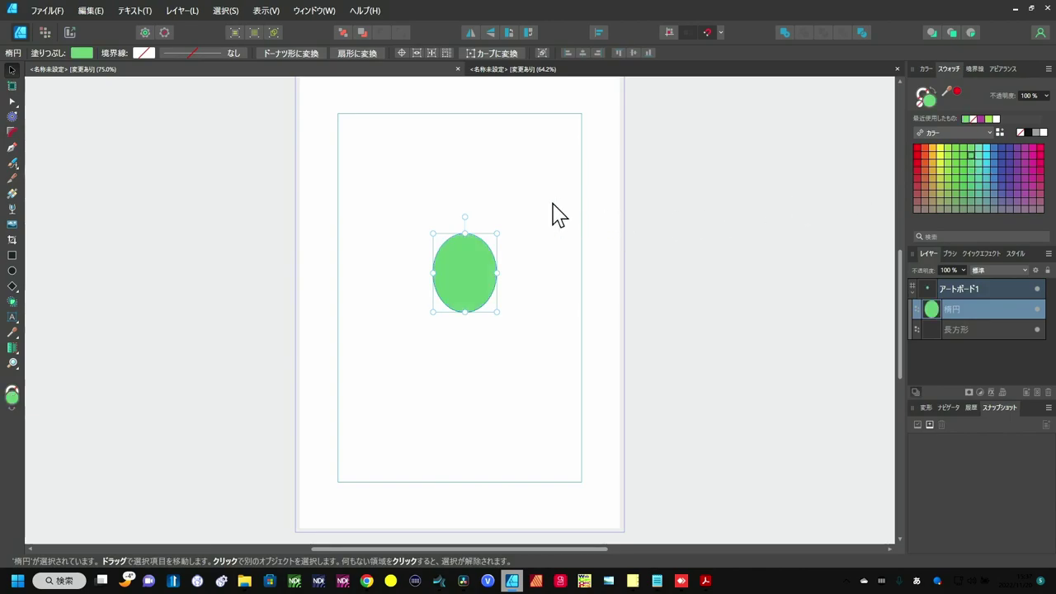
{"action": "left_click_drag", "start_coordinate": [465, 268], "coordinate": [459, 268]}
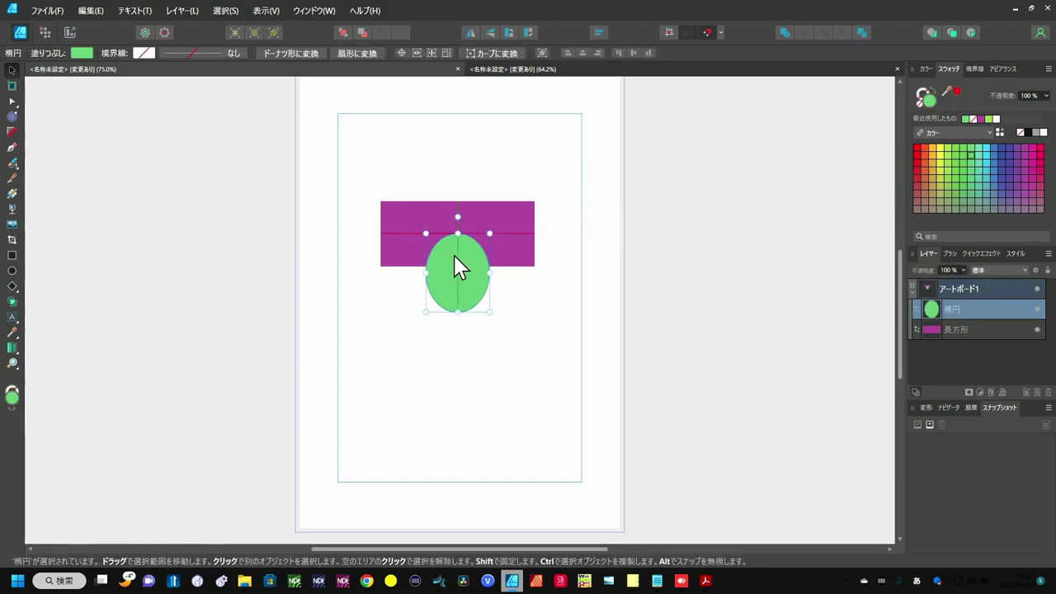
{"action": "left_click", "coordinate": [546, 350]}
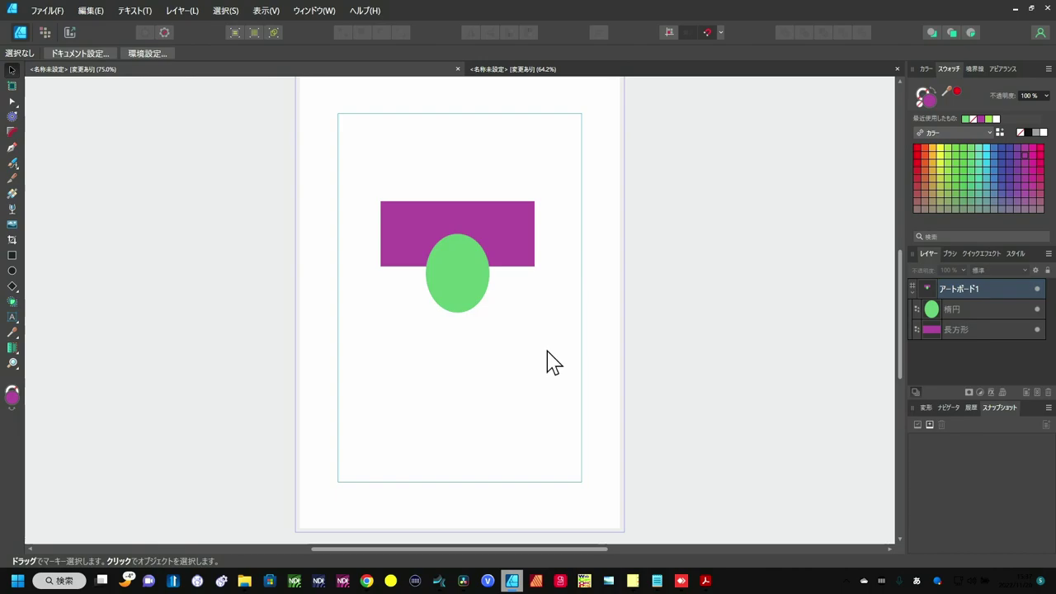
Shift the green circle left, duplicate it to the right end, then select rectangle and both circles
{"action": "left_click_drag", "start_coordinate": [471, 287], "coordinate": [418, 301]}
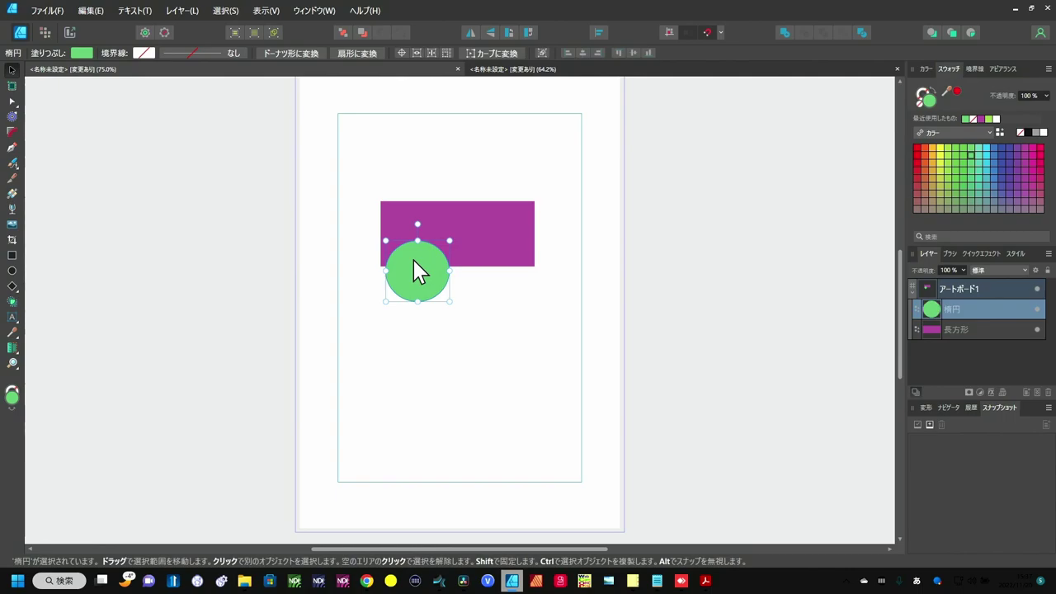
{"action": "left_click_drag", "start_coordinate": [420, 271], "coordinate": [495, 273], "text": "ctrl"}
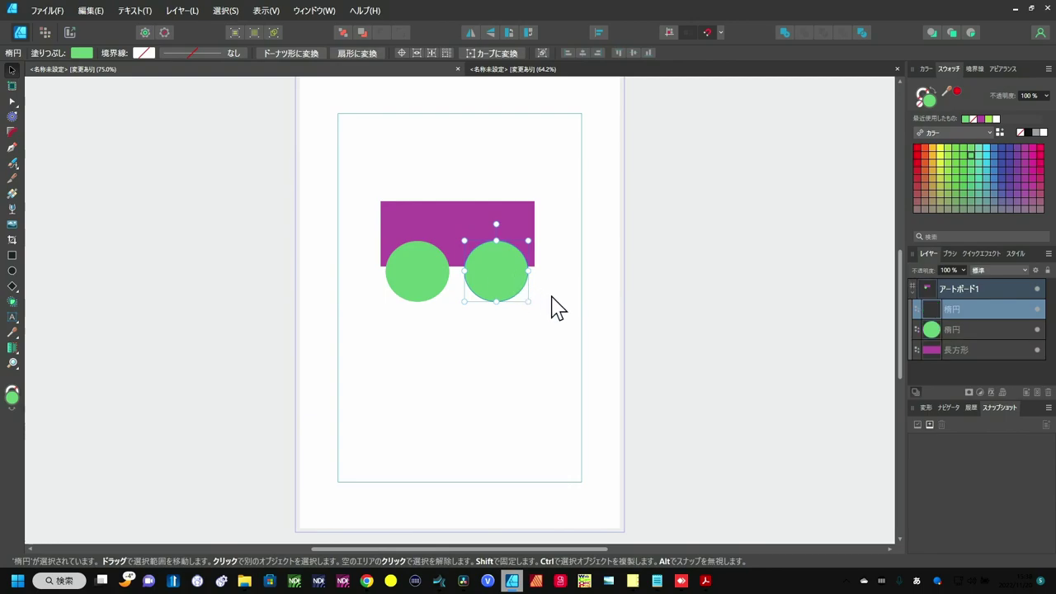
{"action": "left_click", "coordinate": [586, 354]}
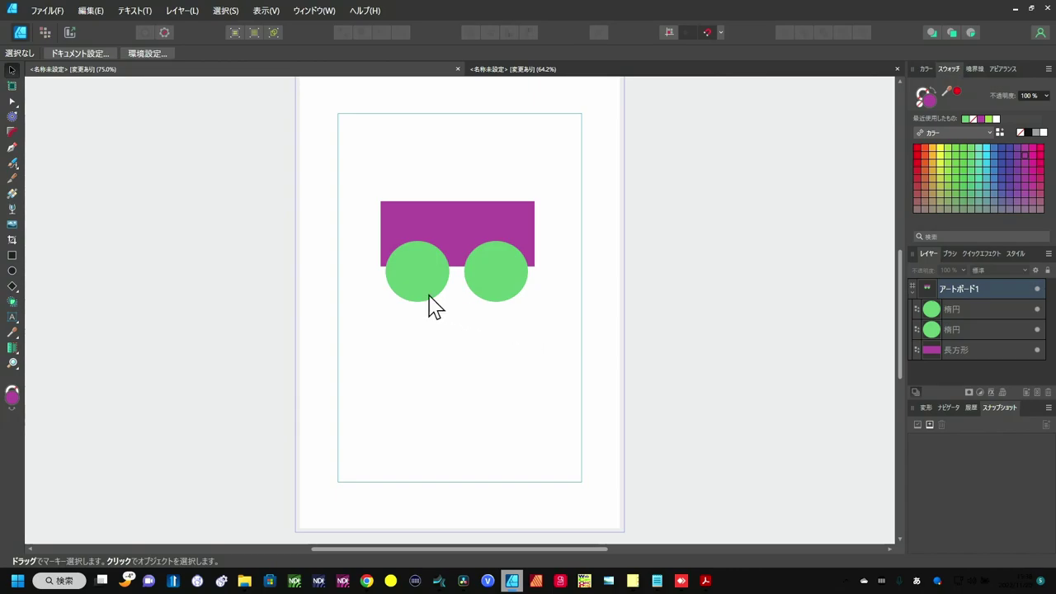
{"action": "left_click_drag", "start_coordinate": [360, 171], "coordinate": [556, 324]}
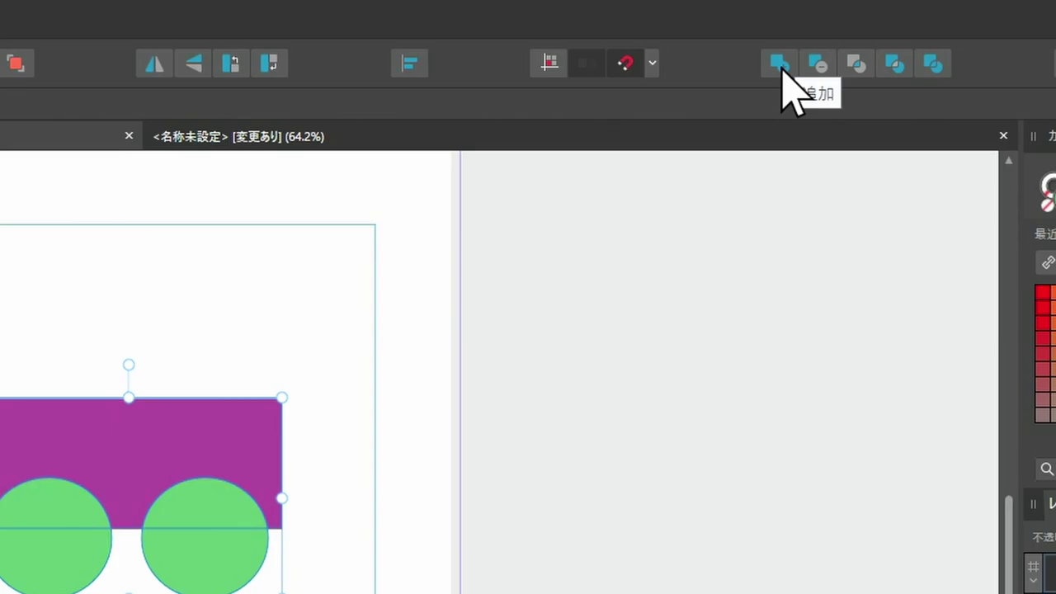
Undo a trial Add boolean, then Xor the rectangle and circles so their overlaps become holes
{"action": "left_click", "coordinate": [782, 69]}
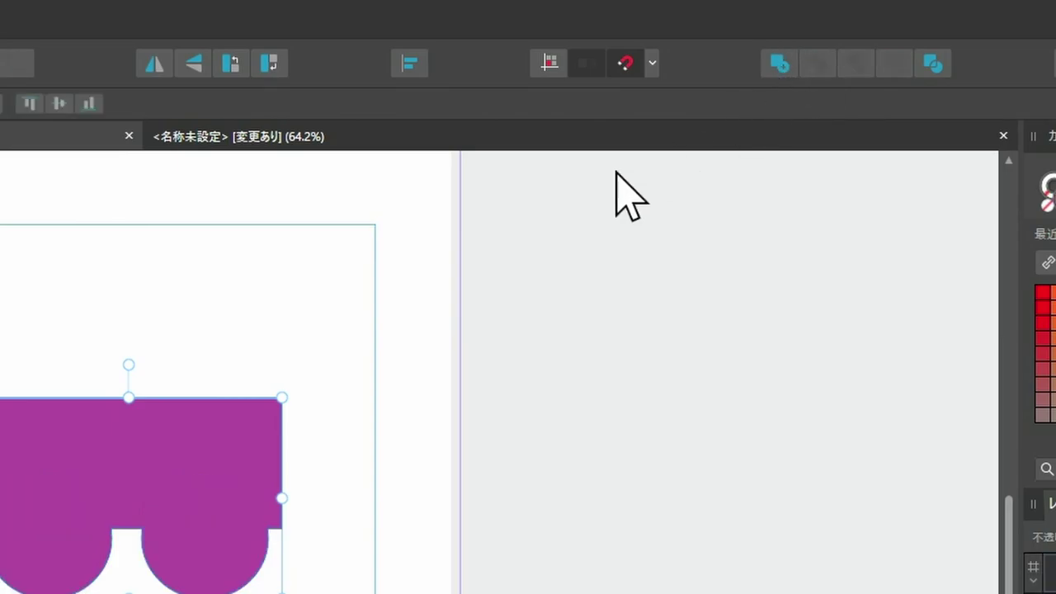
{"action": "left_click", "coordinate": [380, 280]}
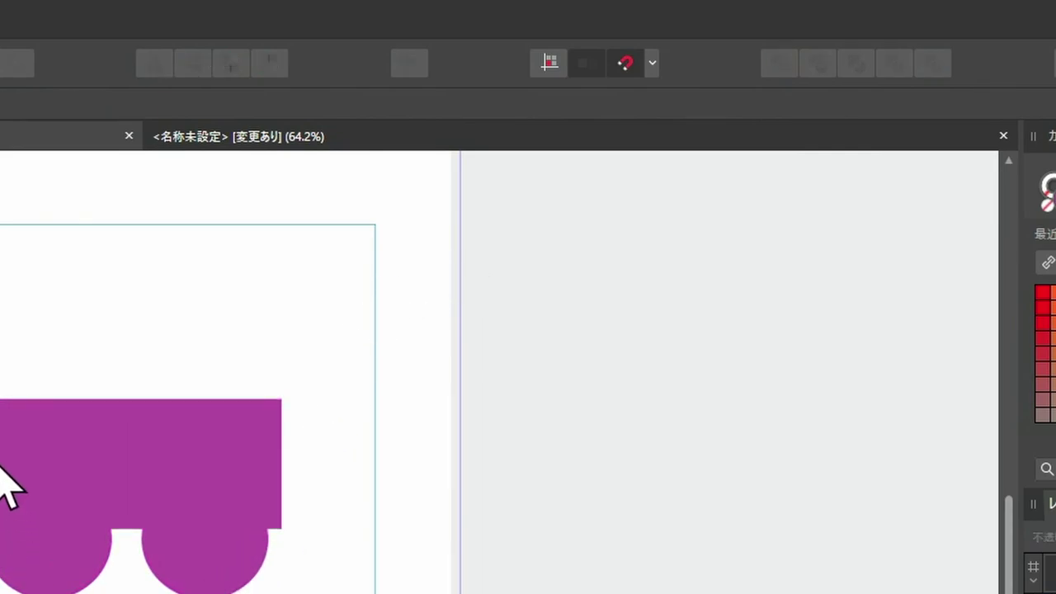
{"action": "left_click", "coordinate": [151, 567]}
{"action": "key", "text": "ctrl+z"}
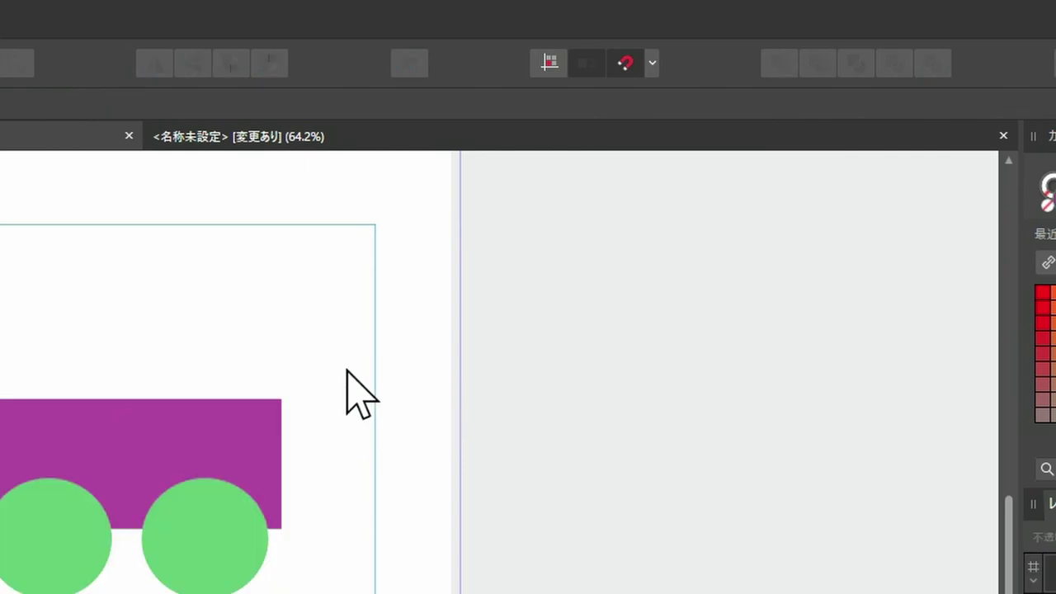
{"action": "key", "text": "ctrl+a"}
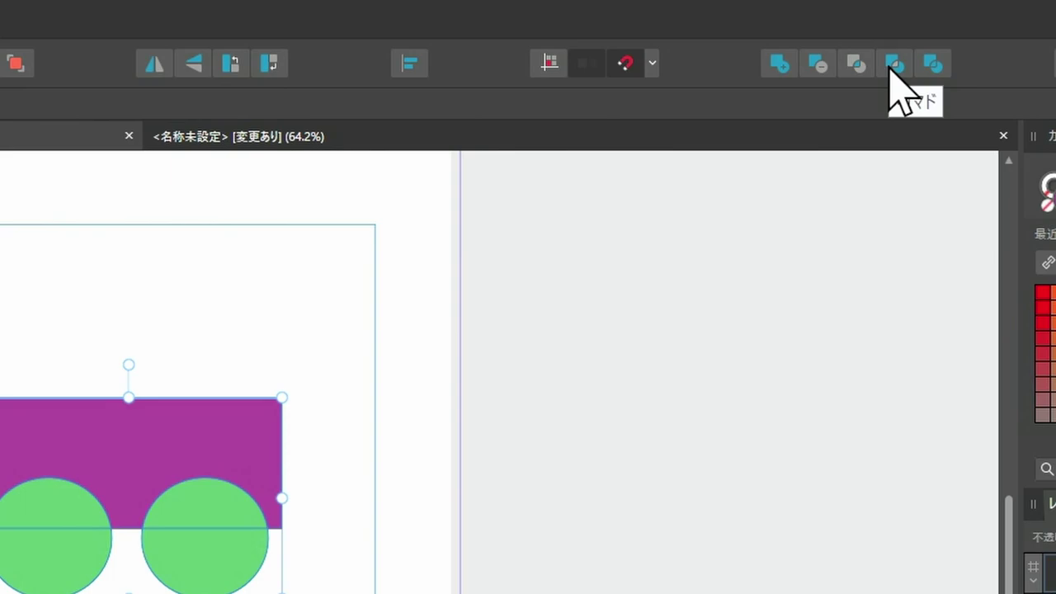
{"action": "left_click", "coordinate": [890, 68]}
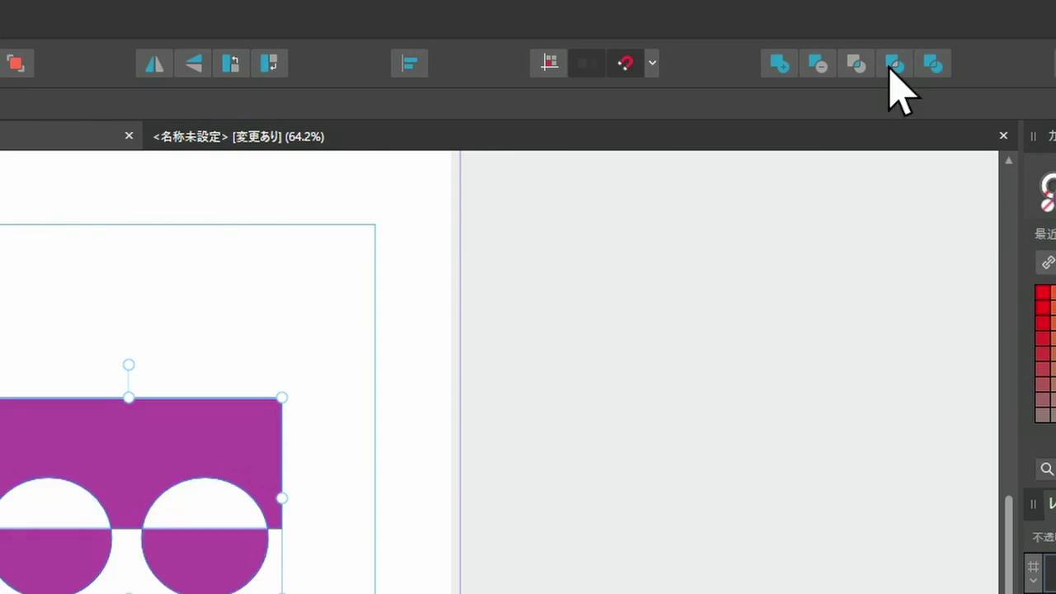
{"action": "left_click", "coordinate": [344, 355]}
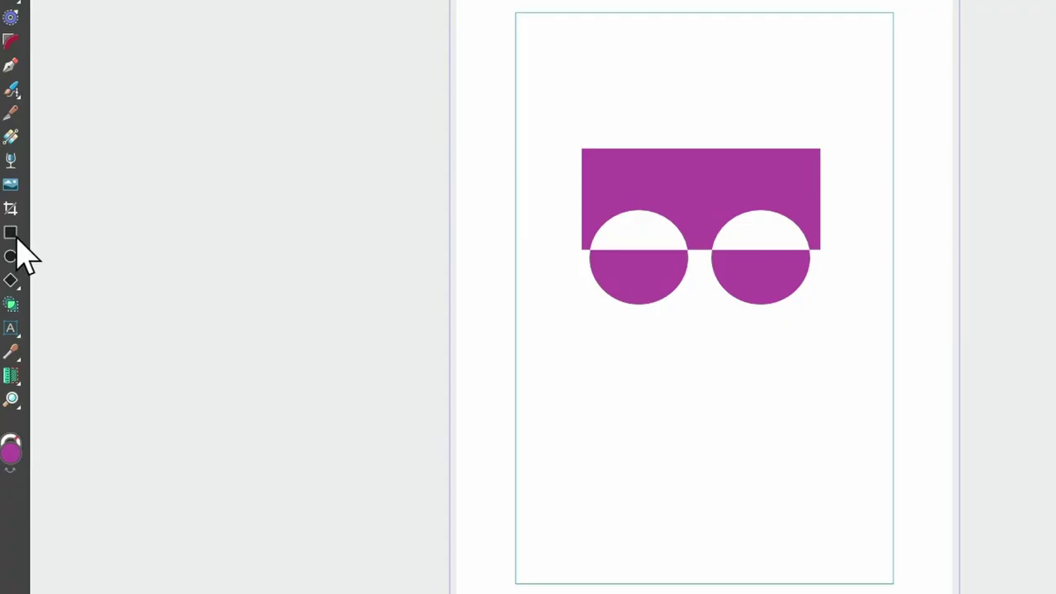
Draw a large yellow rectangle across the upper artboard and send it behind the purple shapes
{"action": "left_click", "coordinate": [11, 233]}
{"action": "left_click_drag", "start_coordinate": [546, 112], "coordinate": [858, 337]}
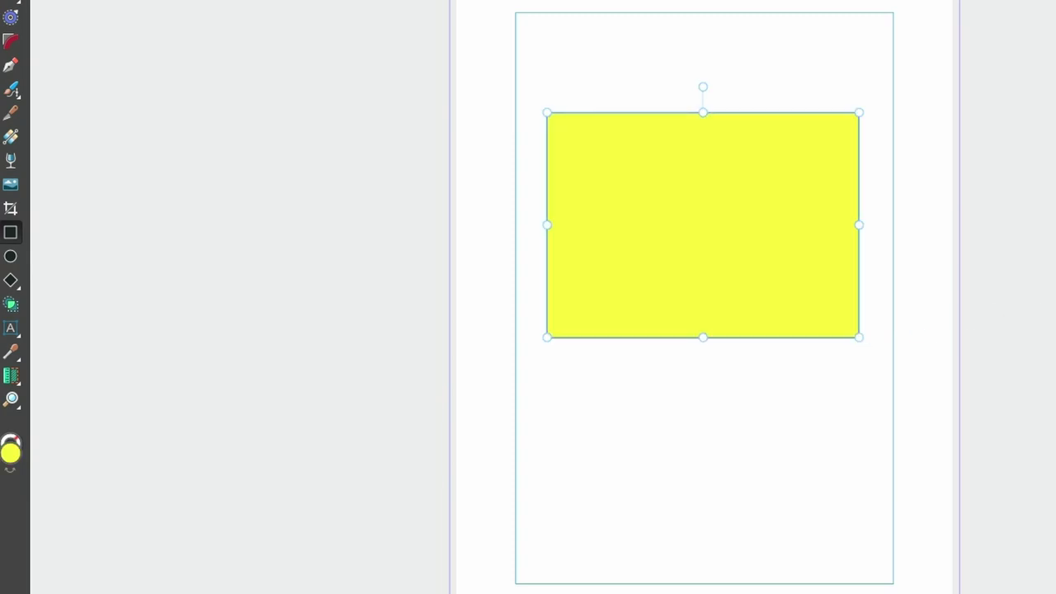
{"action": "key", "text": "ctrl+shift+bracketleft"}
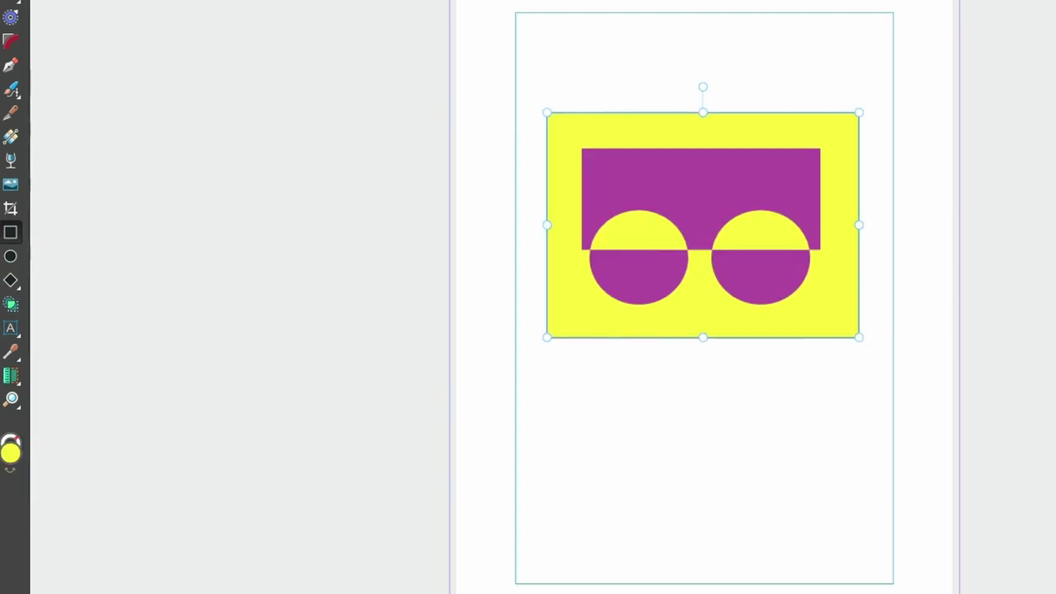
Select every shape in the composition and delete them, leaving the page empty
{"action": "key", "text": "v"}
{"action": "left_click", "coordinate": [668, 91]}
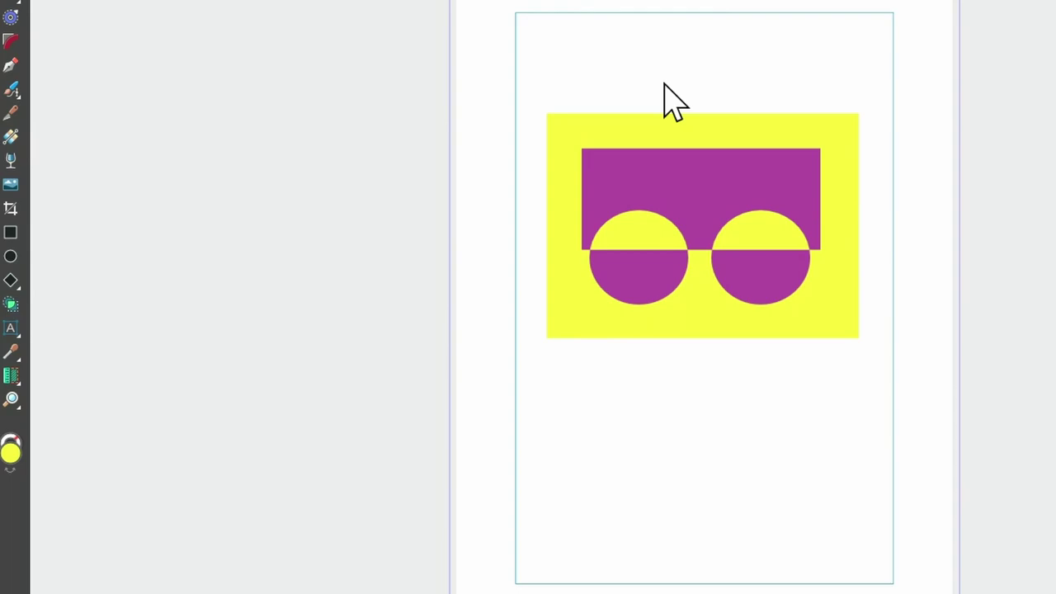
{"action": "left_click_drag", "start_coordinate": [523, 91], "coordinate": [872, 358]}
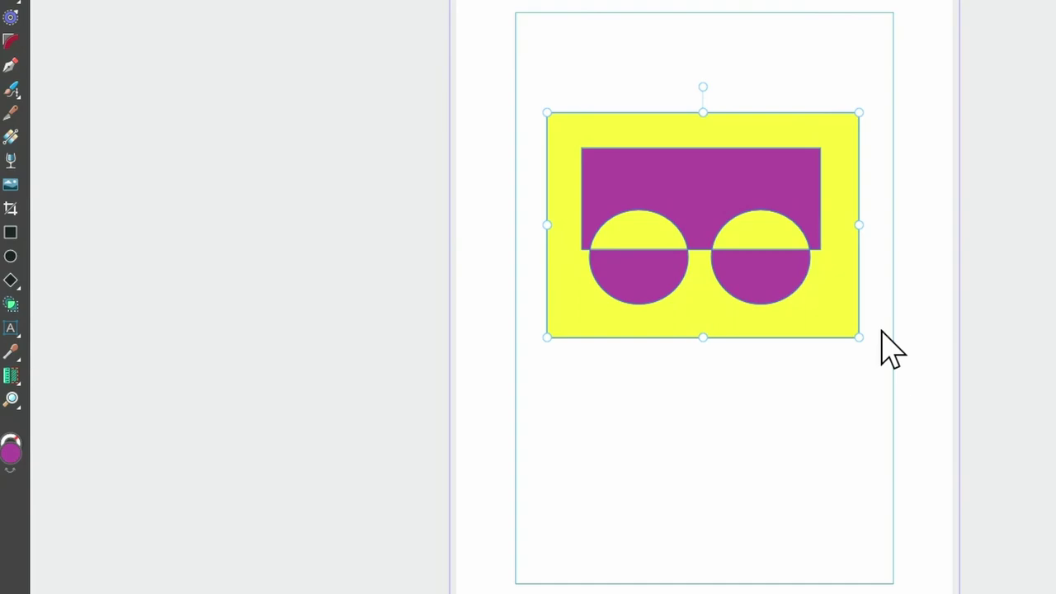
{"action": "key", "text": "Delete"}
{"action": "left_click", "coordinate": [12, 282]}
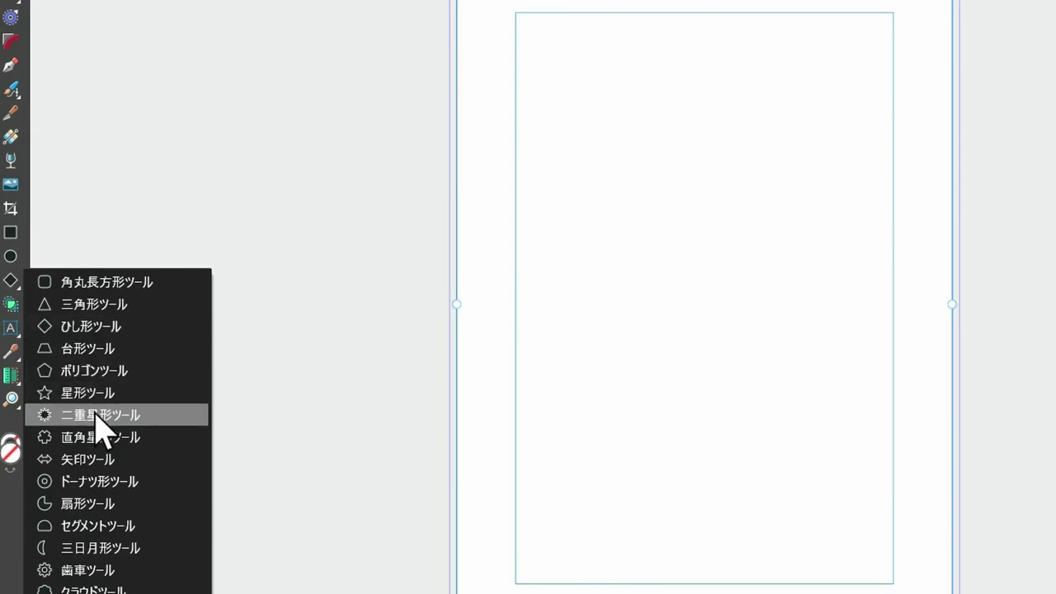
Draw a large yellow triangle, flip it vertically, and add an ellipse overlapping its upper-left corner
{"action": "left_click", "coordinate": [125, 311]}
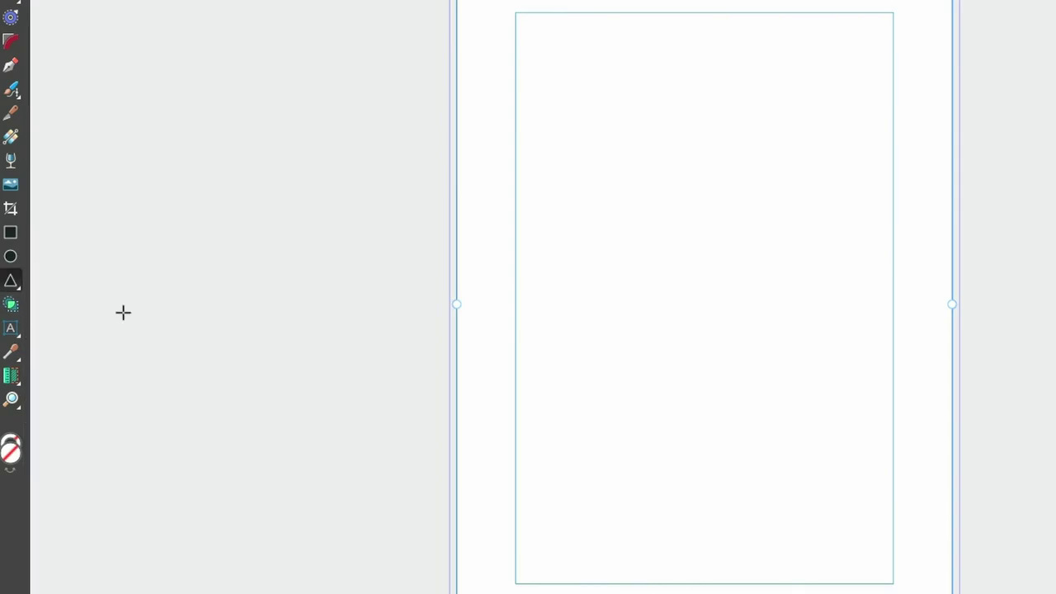
{"action": "mouse_move", "coordinate": [582, 118]}
{"action": "left_mouse_down"}
{"action": "mouse_move", "coordinate": [827, 350]}
{"action": "mouse_move", "coordinate": [835, 341]}
{"action": "left_mouse_up"}
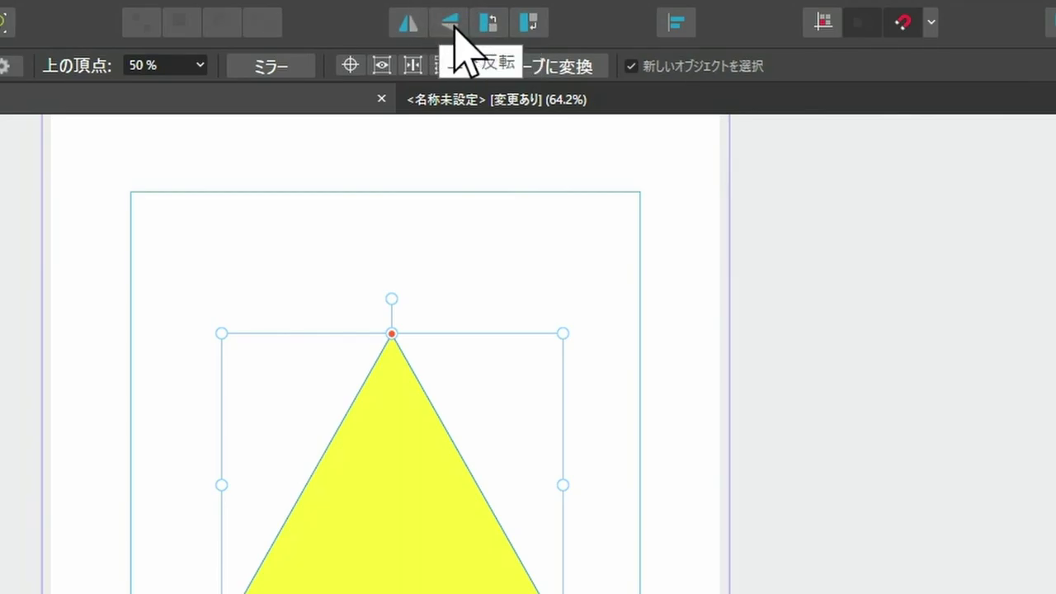
{"action": "left_click", "coordinate": [450, 23]}
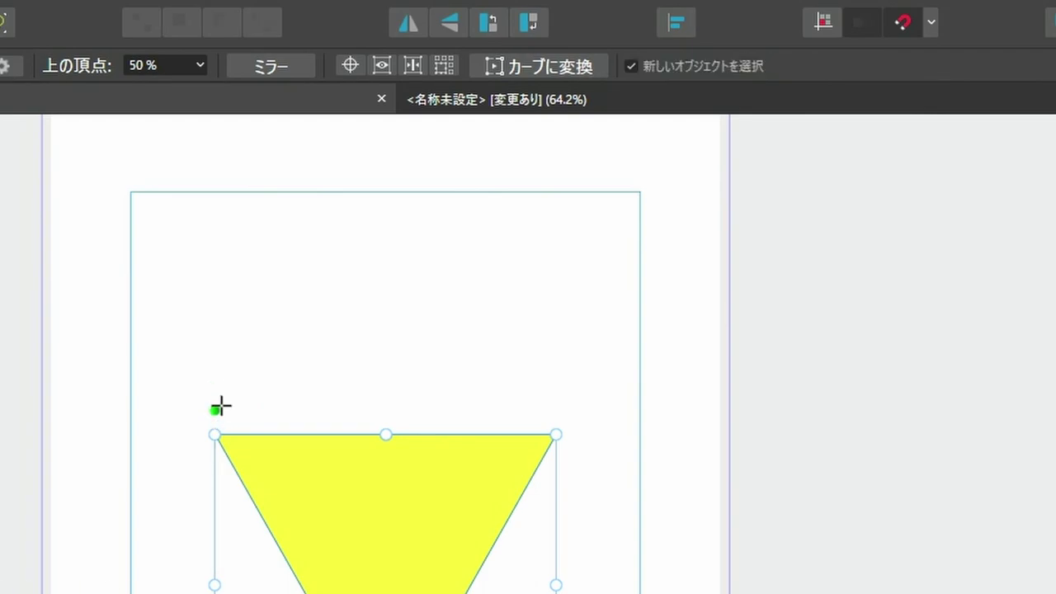
{"action": "left_click_drag", "start_coordinate": [215, 364], "coordinate": [389, 501]}
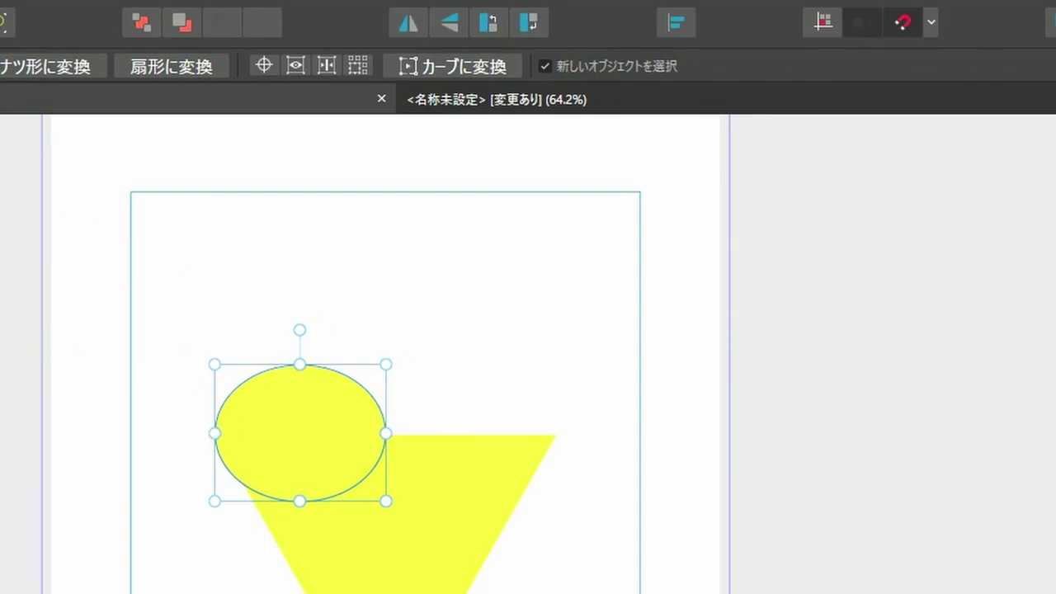
{"action": "key", "text": "v"}
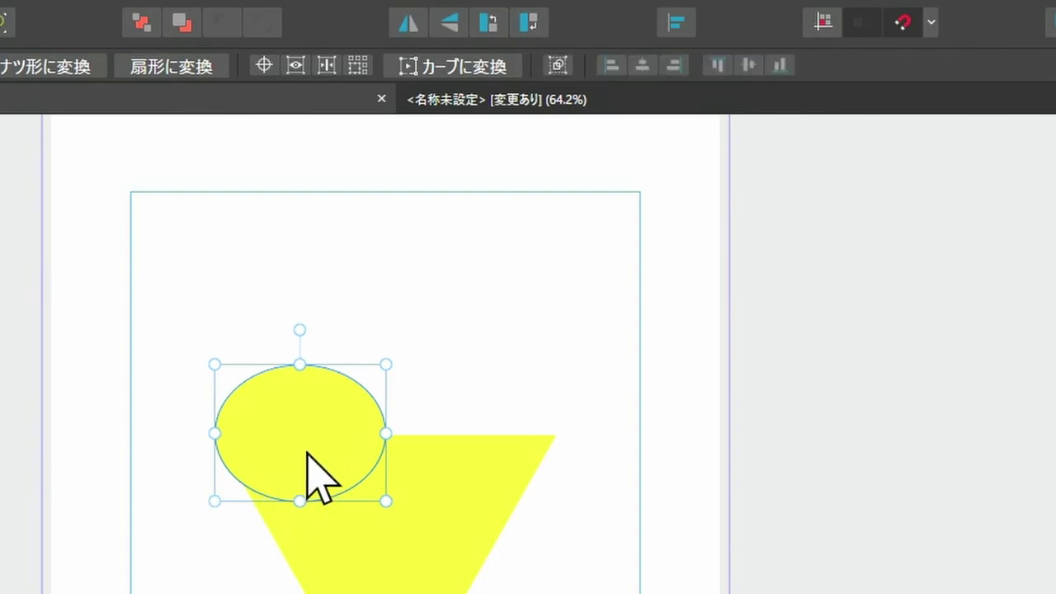
Duplicate the ellipse to the triangle's upper-right and merge all three shapes with Add (Ctrl+Alt+A)
{"action": "left_click_drag", "start_coordinate": [307, 446], "coordinate": [471, 459]}
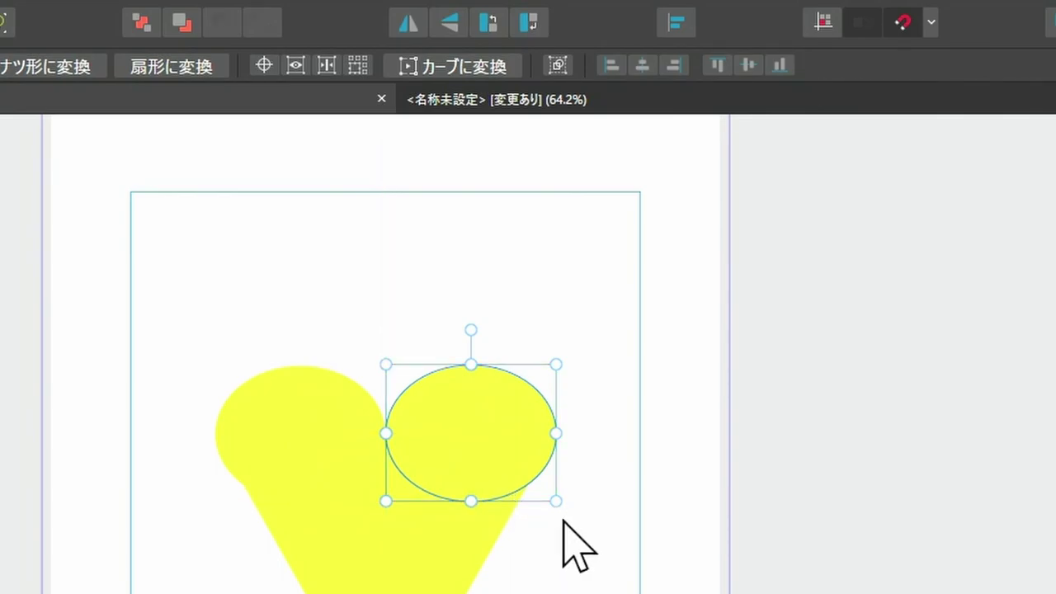
{"action": "key", "text": "ctrl+a"}
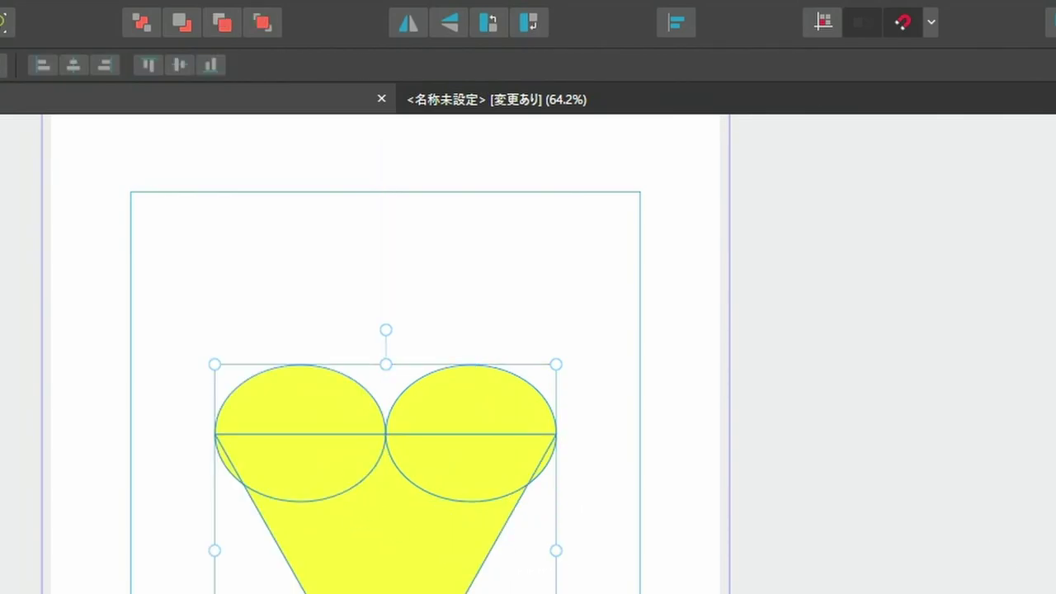
{"action": "key", "text": "ctrl+alt+a"}
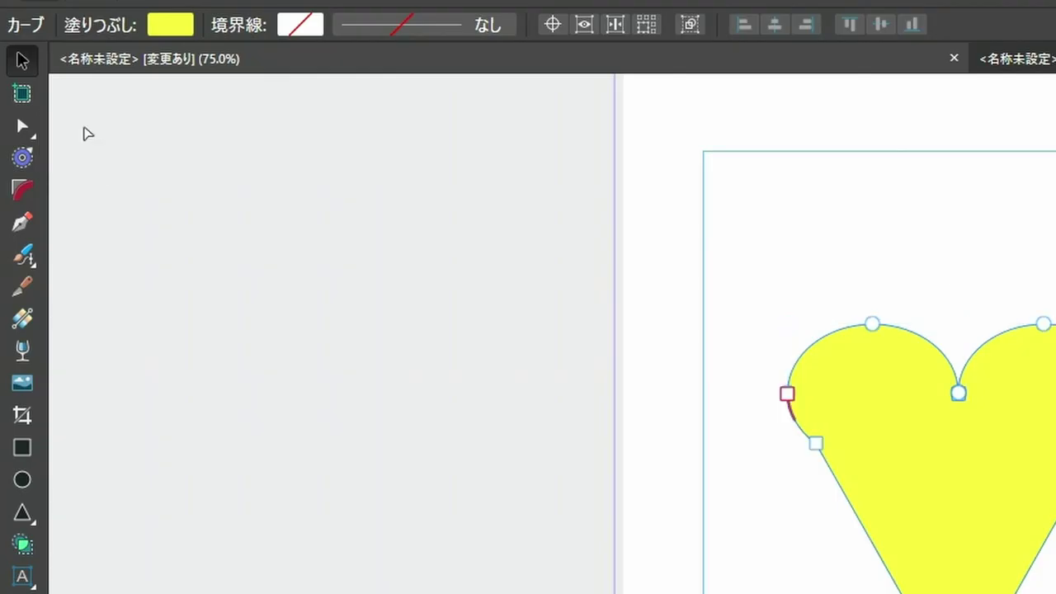
Delete the heart's lower-left and lower-right nodes and drag the side handles down into smooth curves
{"action": "left_click", "coordinate": [815, 443]}
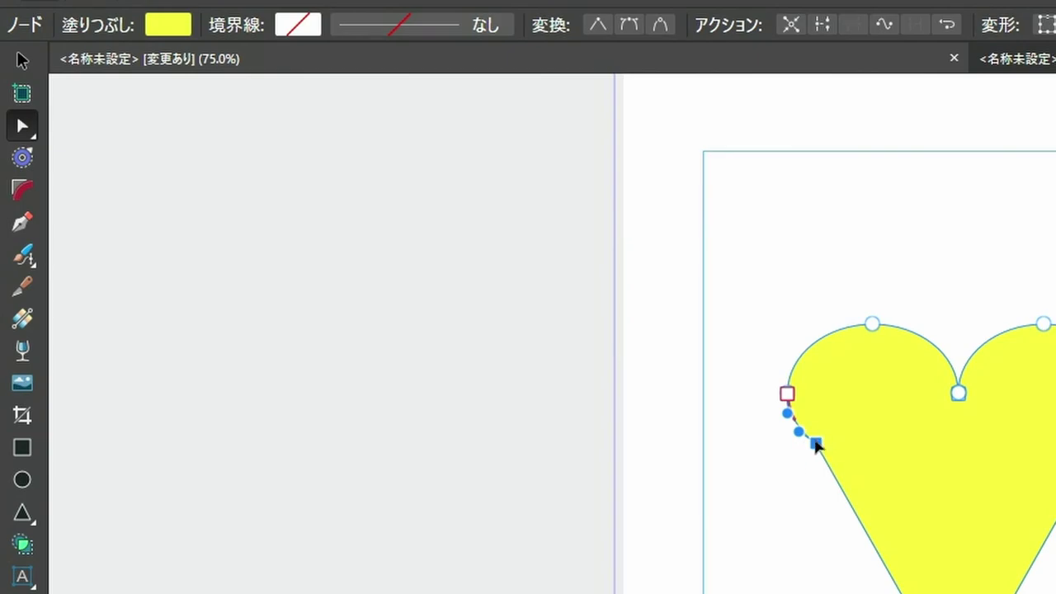
{"action": "key", "text": "Delete"}
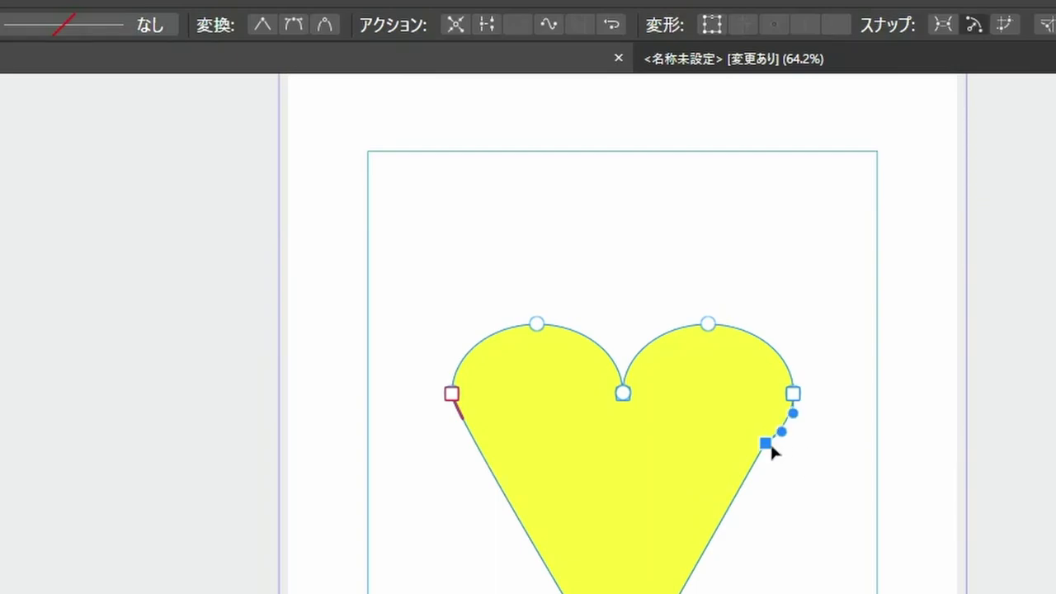
{"action": "key", "text": "Delete"}
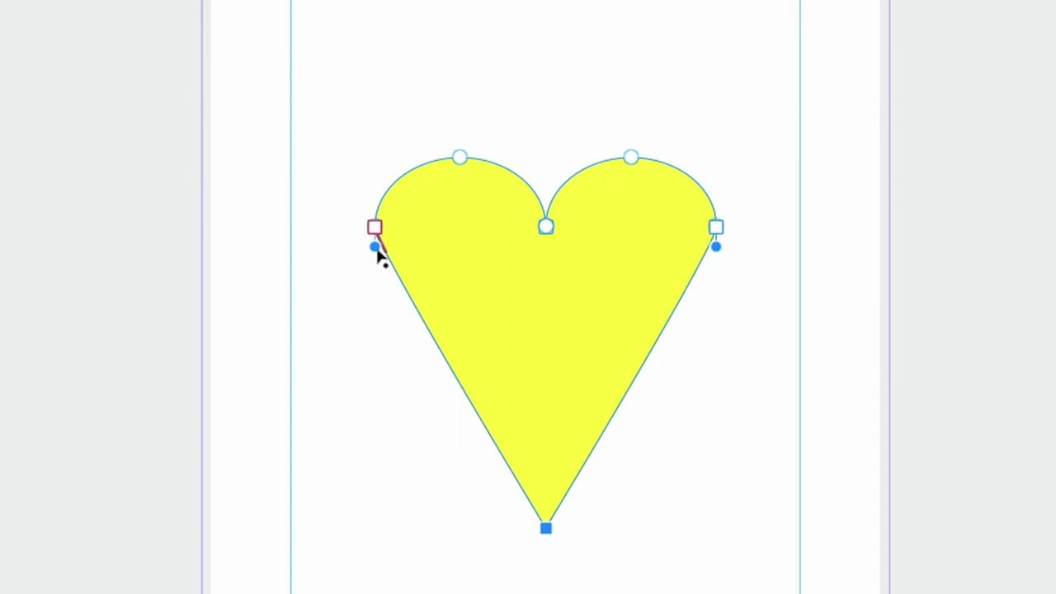
{"action": "left_click_drag", "start_coordinate": [376, 246], "coordinate": [418, 427]}
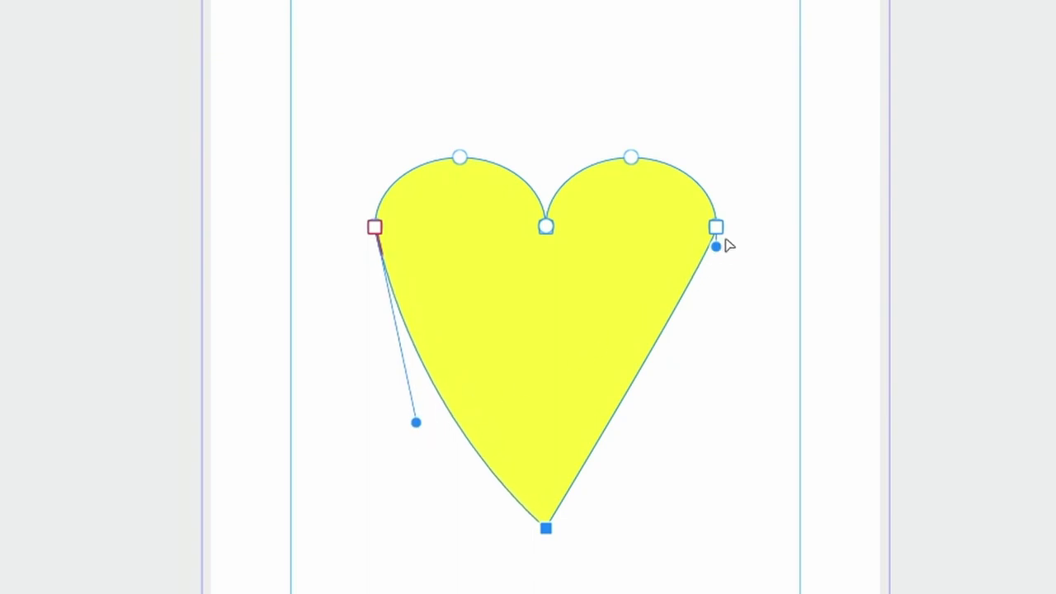
{"action": "mouse_move", "coordinate": [716, 247]}
{"action": "left_mouse_down"}
{"action": "mouse_move", "coordinate": [717, 308]}
{"action": "mouse_move", "coordinate": [684, 431]}
{"action": "left_mouse_up"}
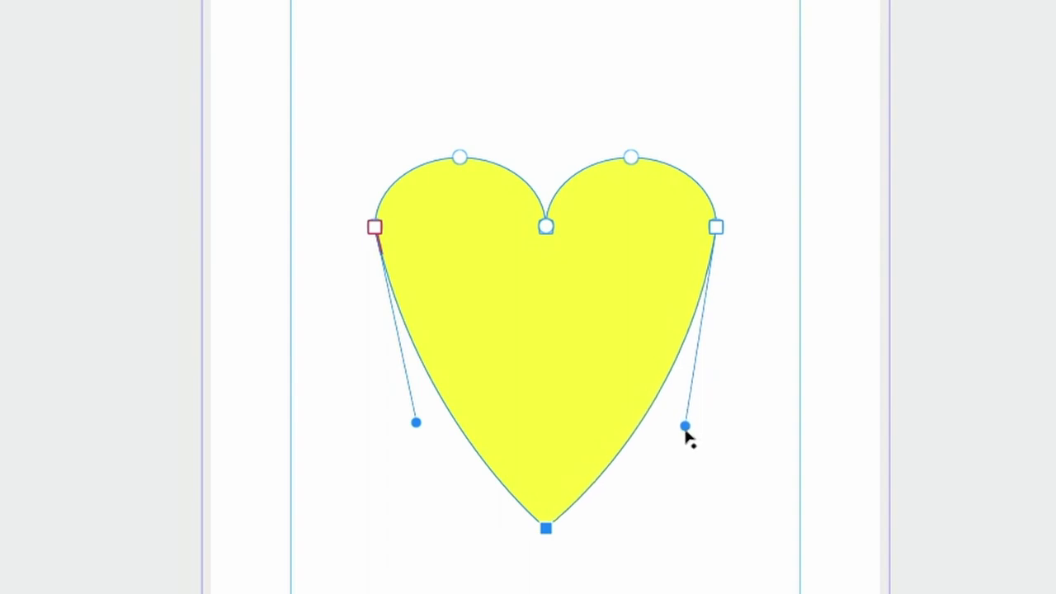
{"action": "left_click", "coordinate": [545, 226]}
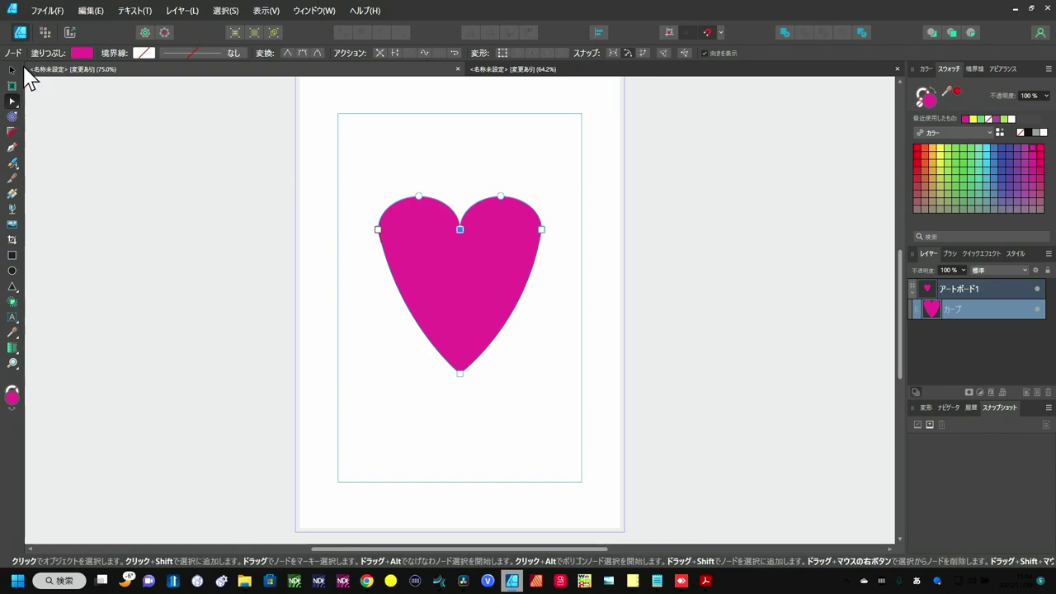
Flip and rotate the magenta heart in 90-degree steps until it stands upright, point down
{"action": "left_click", "coordinate": [11, 70]}
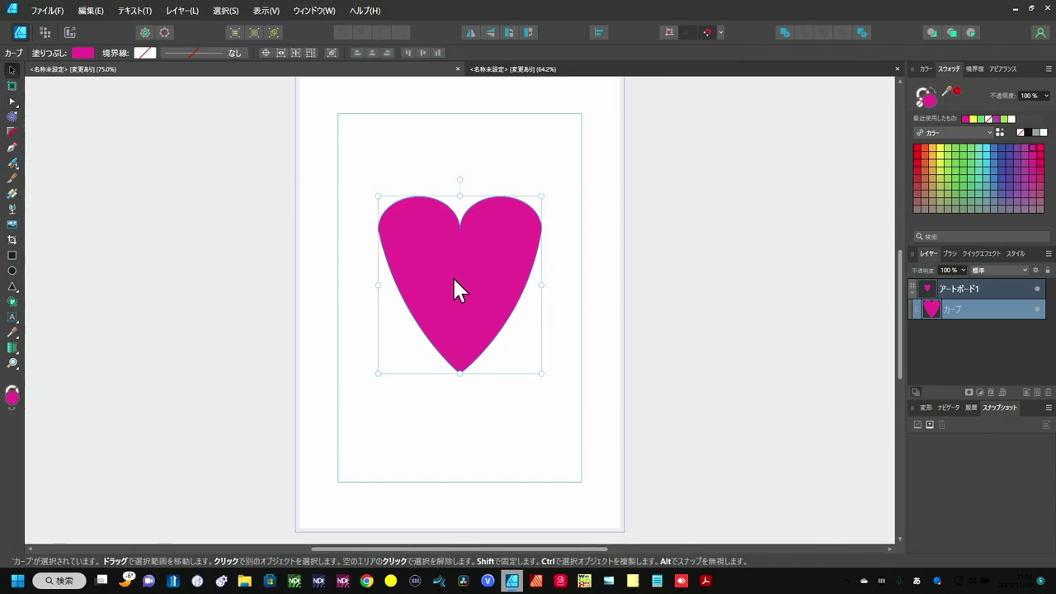
{"action": "left_click", "coordinate": [490, 34]}
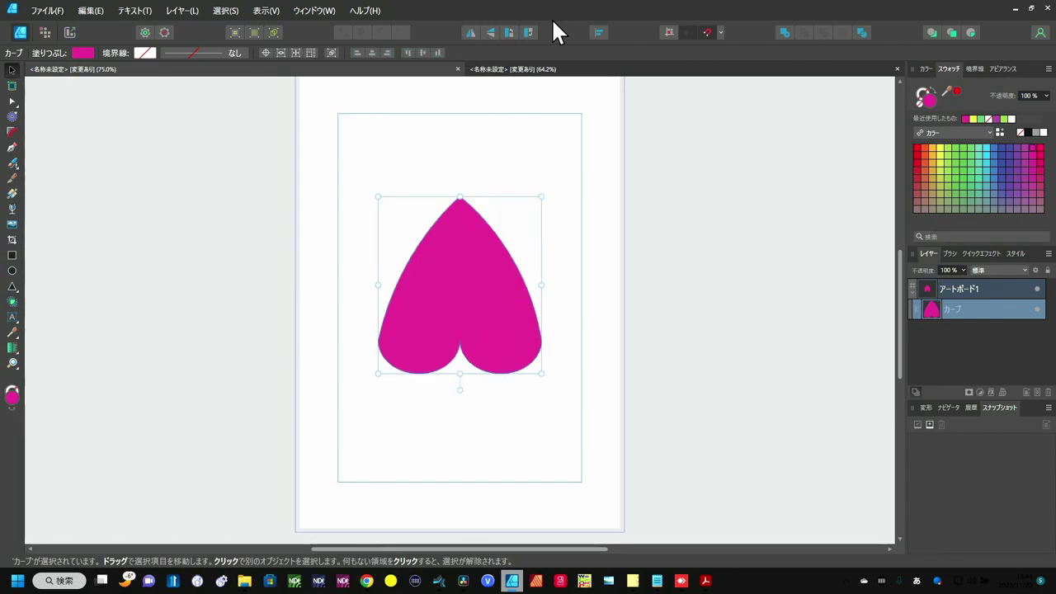
{"action": "left_click", "coordinate": [510, 34]}
{"action": "left_click", "coordinate": [509, 34]}
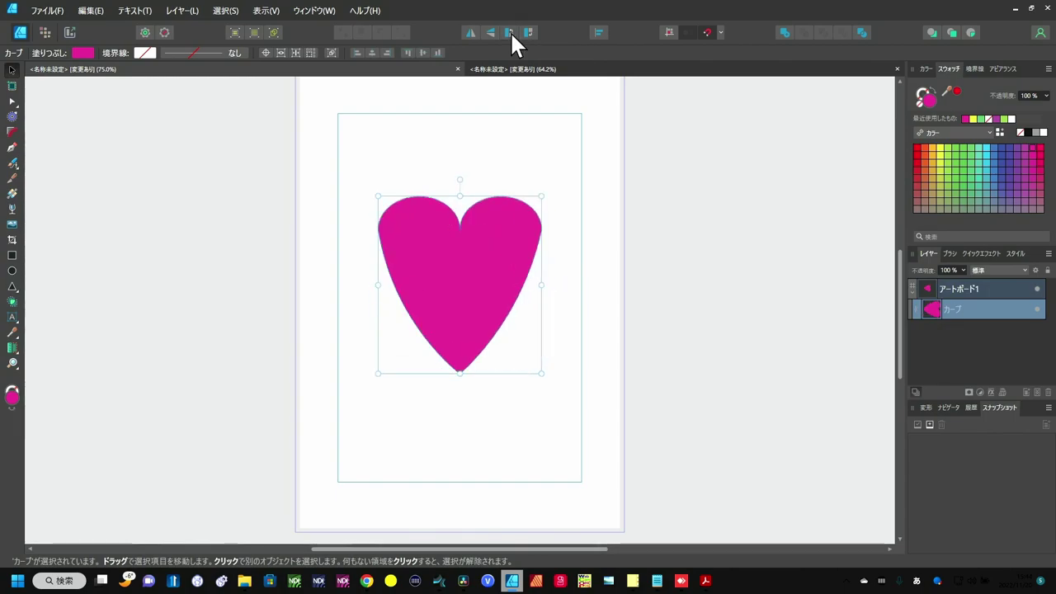
{"action": "left_click", "coordinate": [529, 32]}
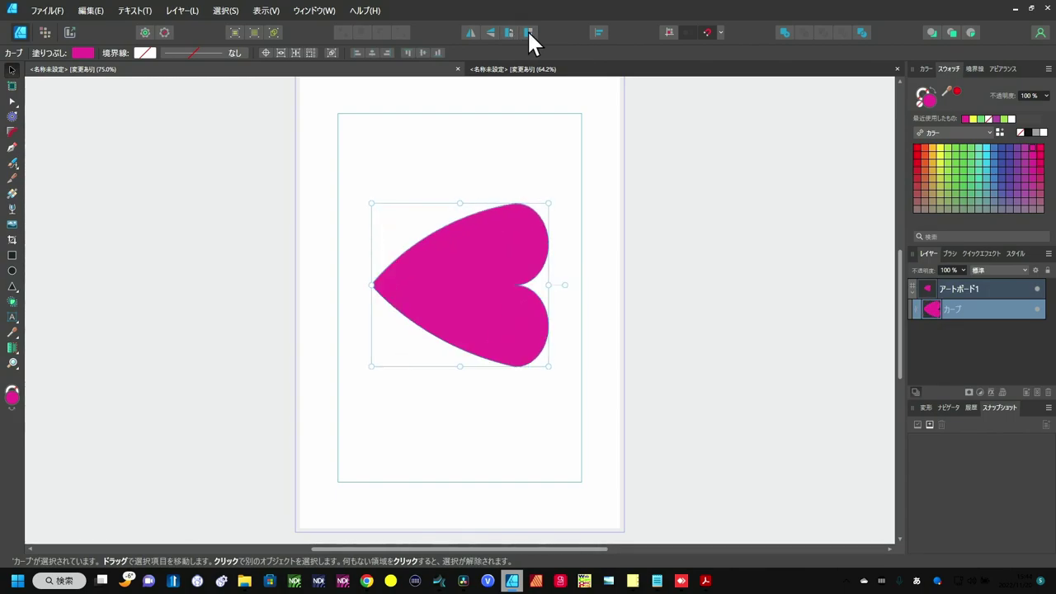
{"action": "left_click", "coordinate": [528, 32]}
{"action": "left_click", "coordinate": [529, 32]}
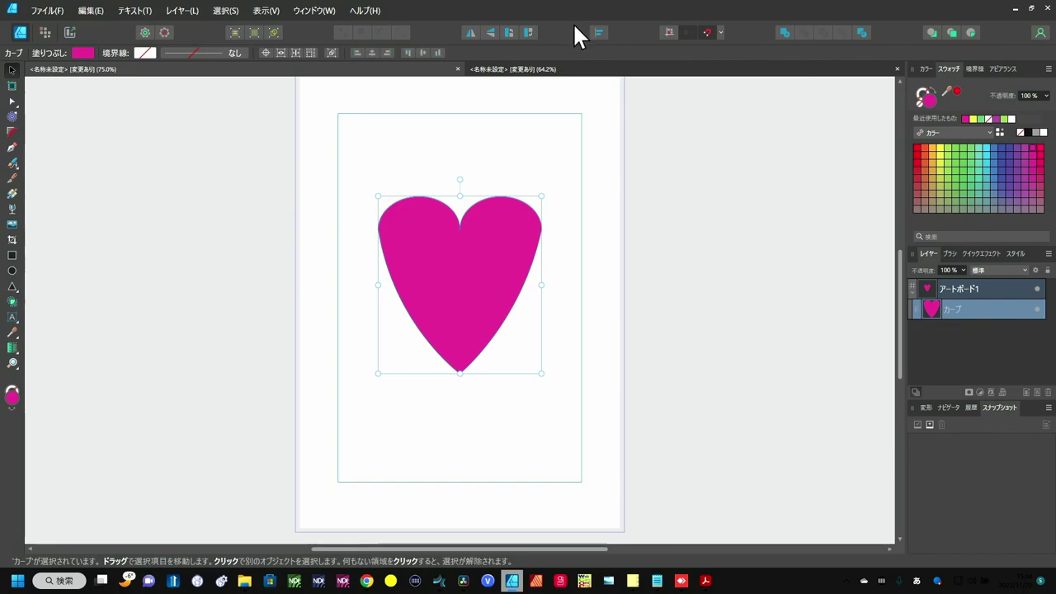
Move the heart off-page left, then draw a magenta stripe and duplicate it into five stripes
{"action": "left_click_drag", "start_coordinate": [435, 266], "coordinate": [165, 271]}
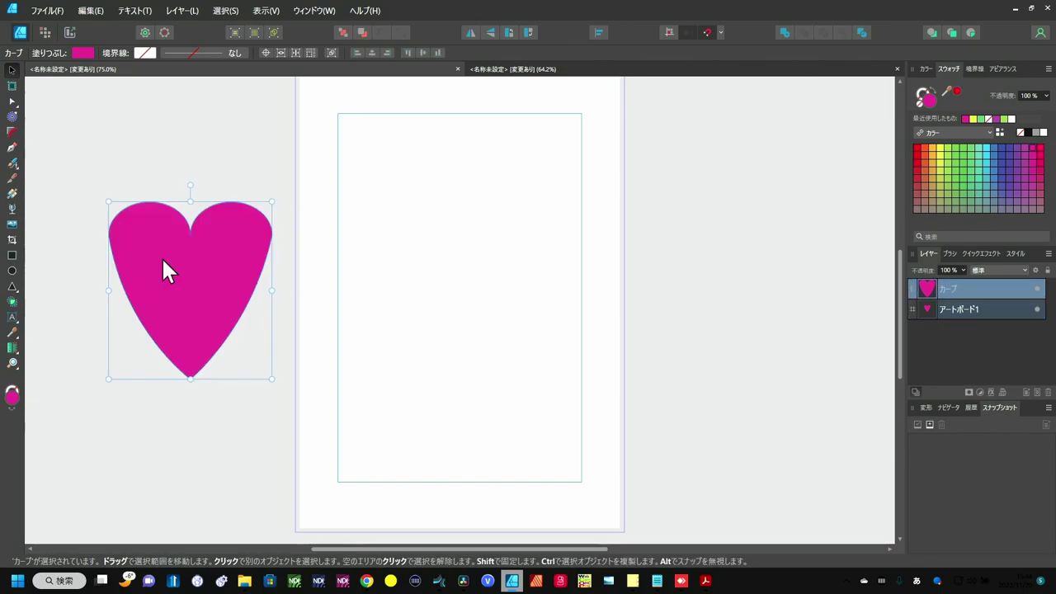
{"action": "left_click", "coordinate": [14, 255]}
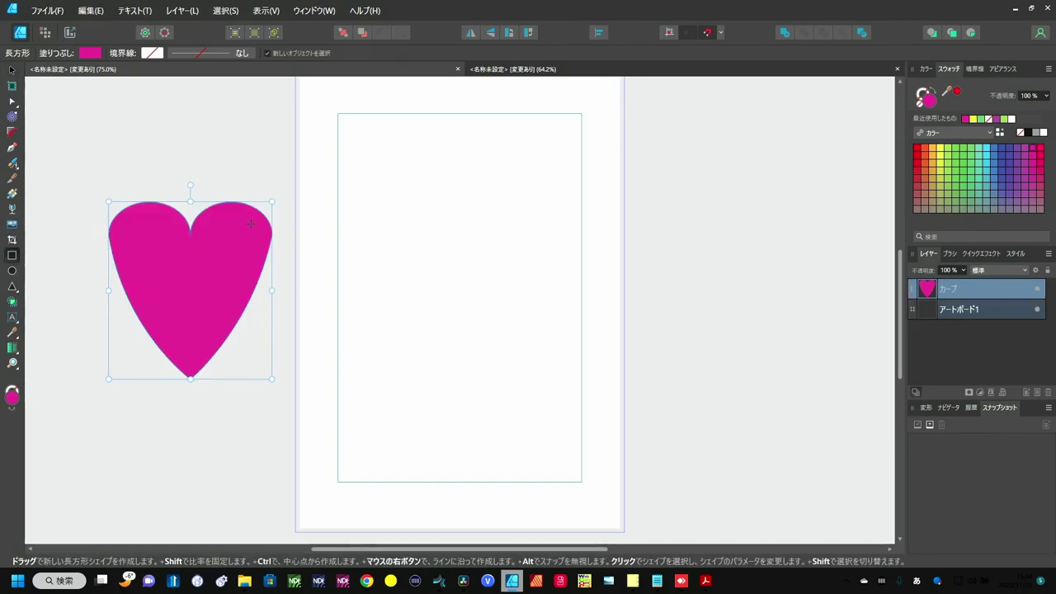
{"action": "left_click_drag", "start_coordinate": [390, 167], "coordinate": [532, 192]}
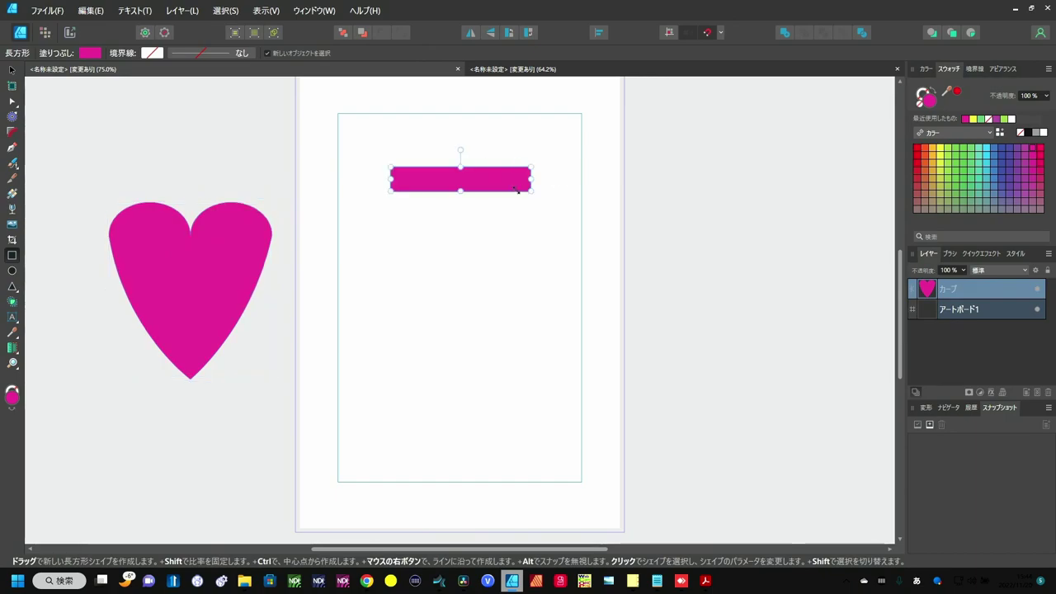
{"action": "left_click", "coordinate": [12, 70]}
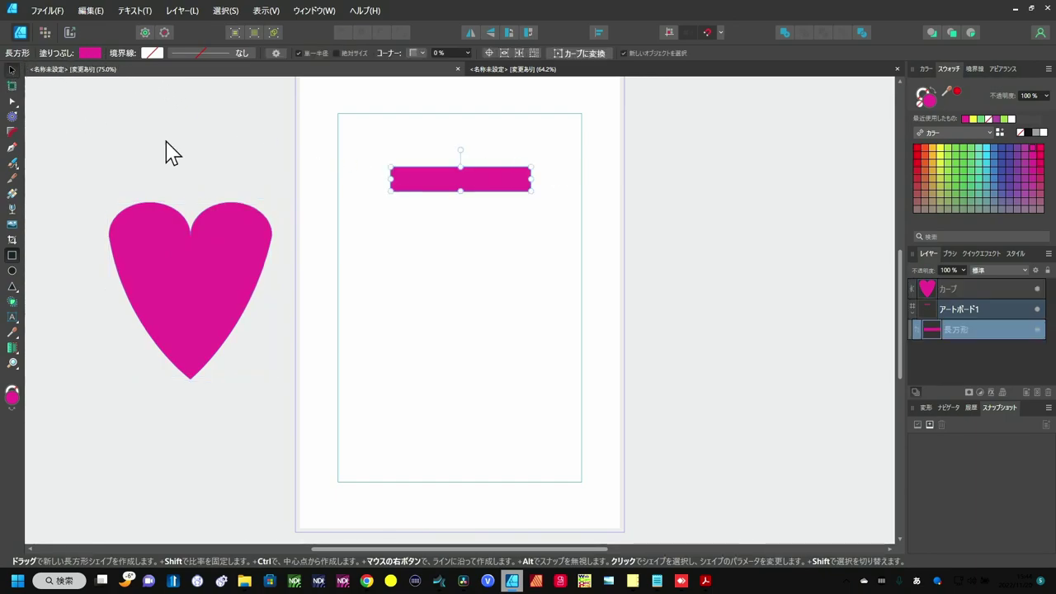
{"action": "left_click_drag", "start_coordinate": [457, 195], "coordinate": [464, 283]}
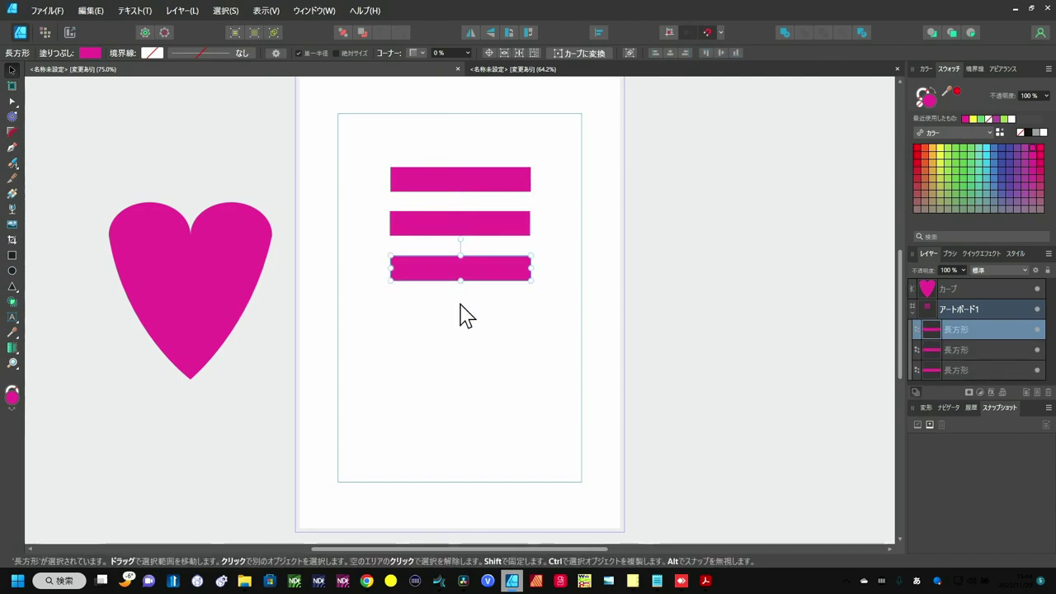
{"action": "left_click", "coordinate": [497, 274]}
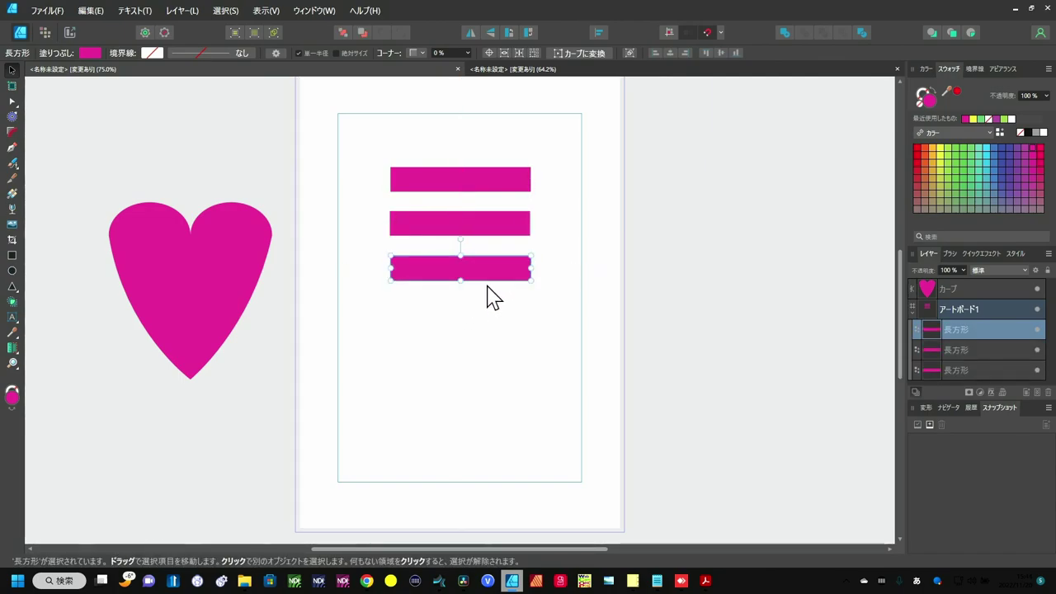
{"action": "left_click_drag", "start_coordinate": [495, 274], "coordinate": [501, 374]}
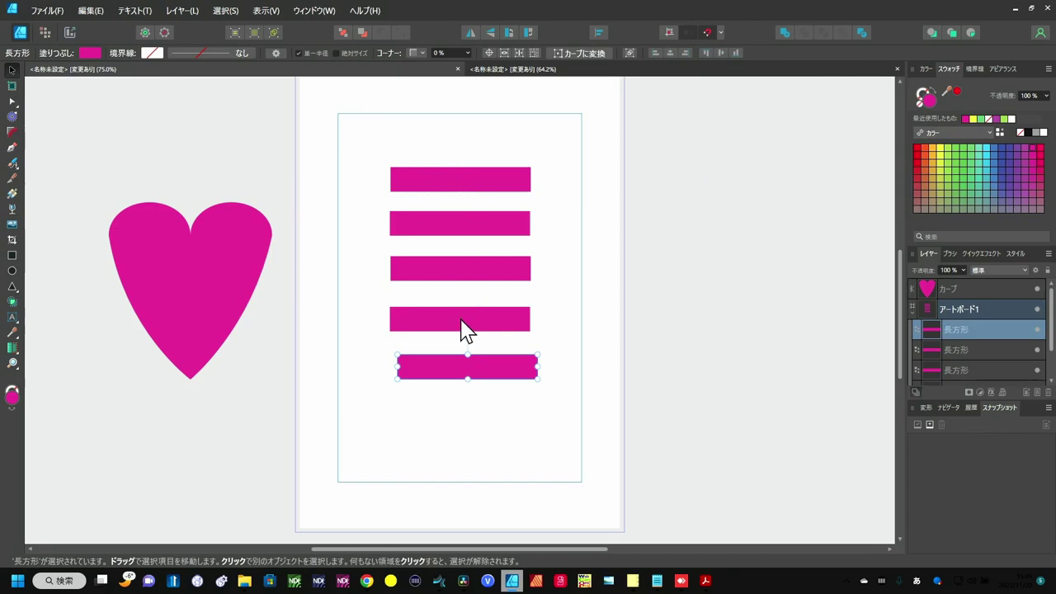
Centre-align the five stripes, space them evenly vertically, and draw a tall triangle over them
{"action": "left_click_drag", "start_coordinate": [368, 136], "coordinate": [562, 423]}
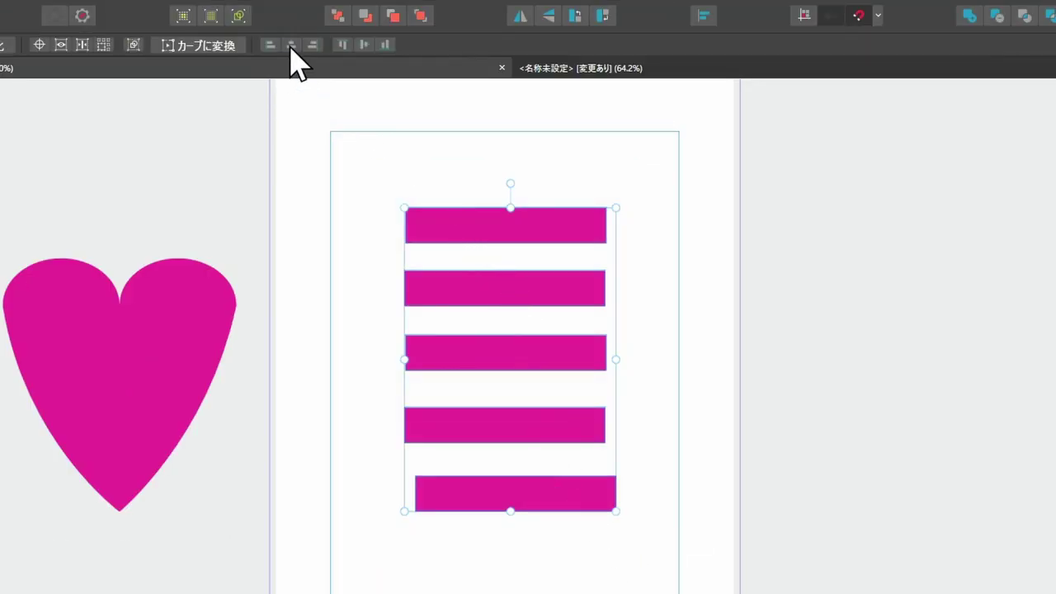
{"action": "left_click", "coordinate": [290, 46]}
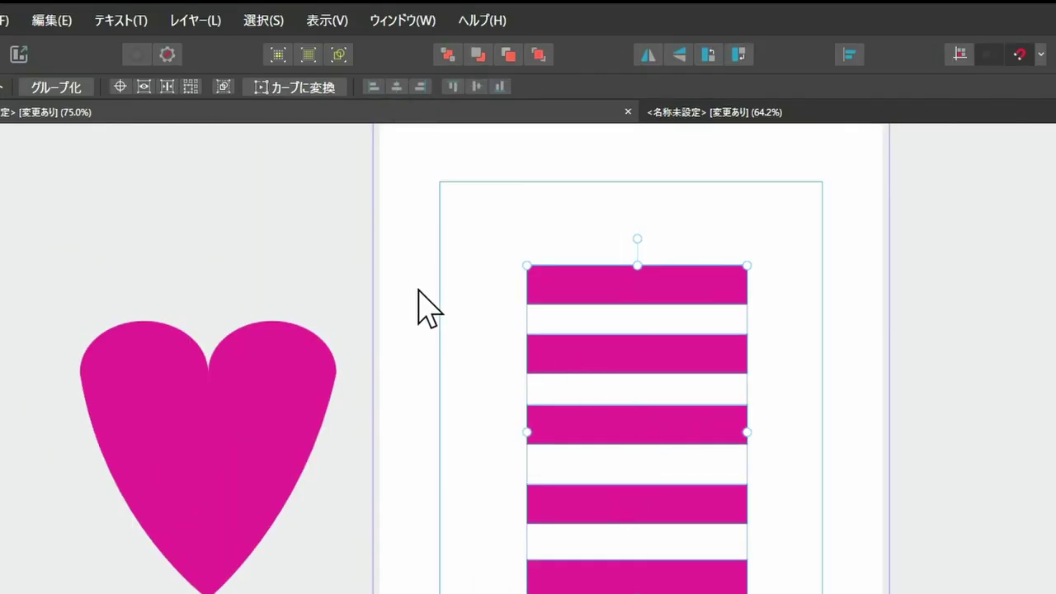
{"action": "left_click", "coordinate": [206, 24]}
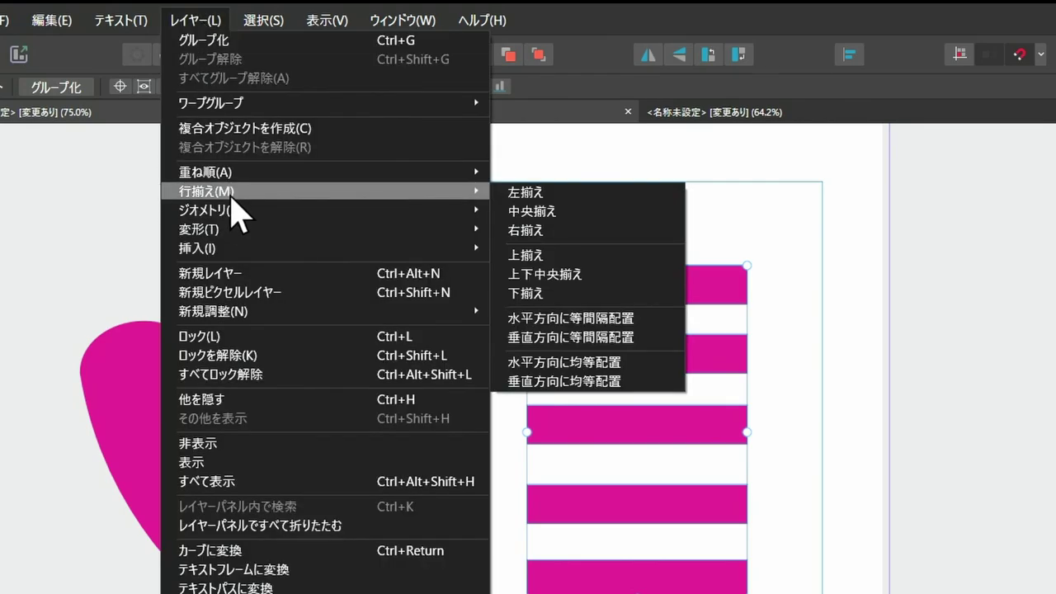
{"action": "mouse_move", "coordinate": [206, 190]}
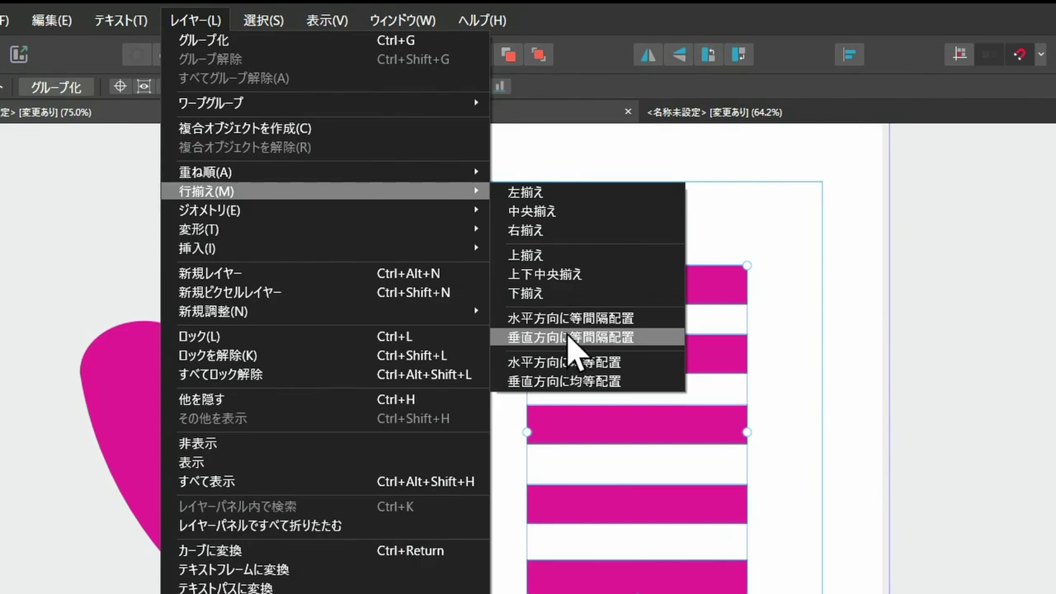
{"action": "left_click", "coordinate": [569, 338]}
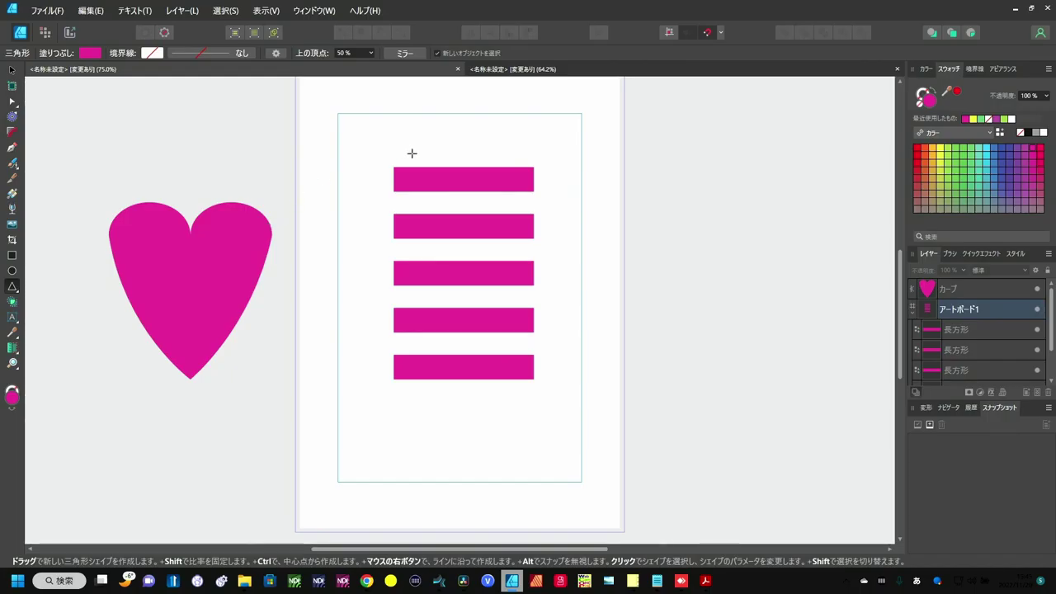
{"action": "left_click_drag", "start_coordinate": [412, 155], "coordinate": [511, 403]}
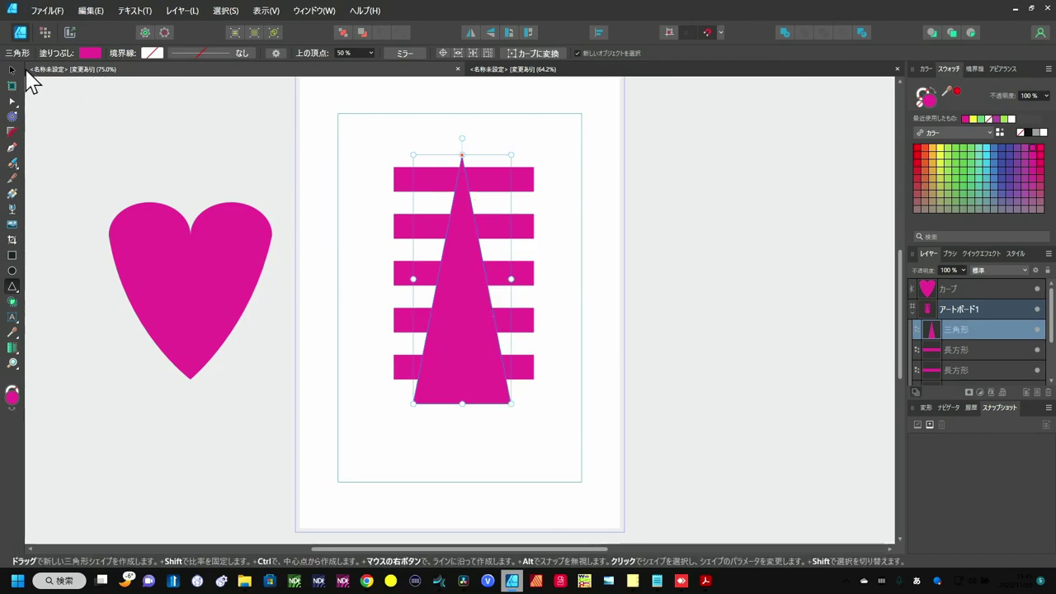
Select the triangle and all stripes, apply Divide instead of an undone Xor, then deselect
{"action": "left_click", "coordinate": [12, 70]}
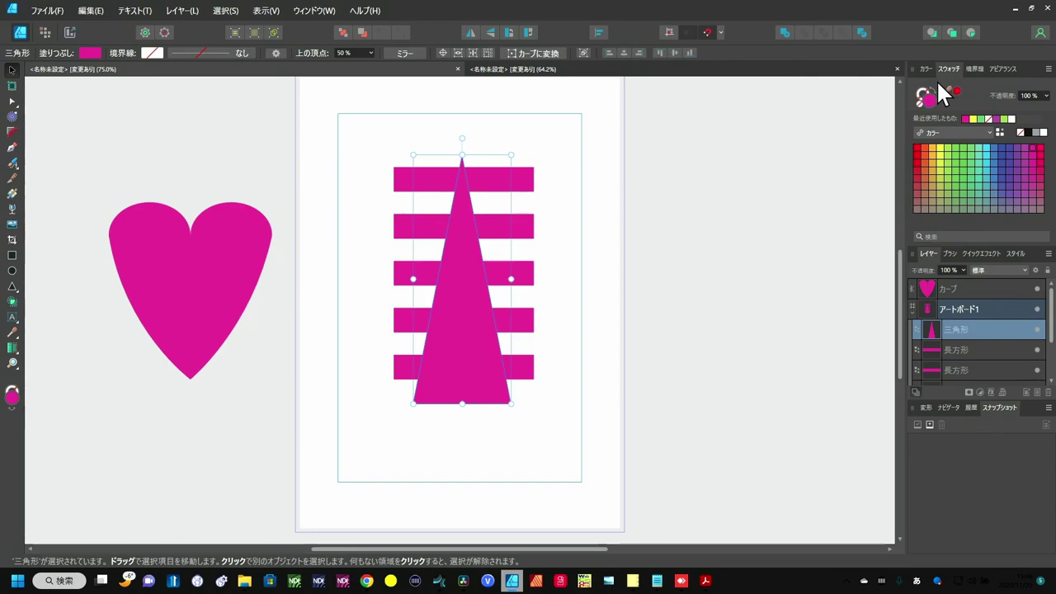
{"action": "key", "text": "ctrl+a"}
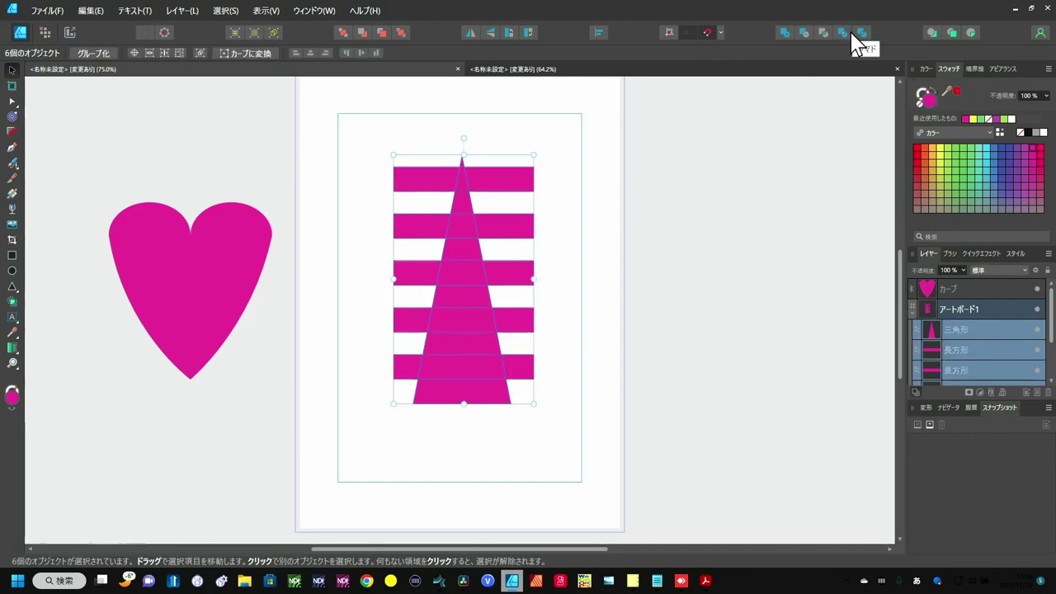
{"action": "left_click", "coordinate": [842, 32]}
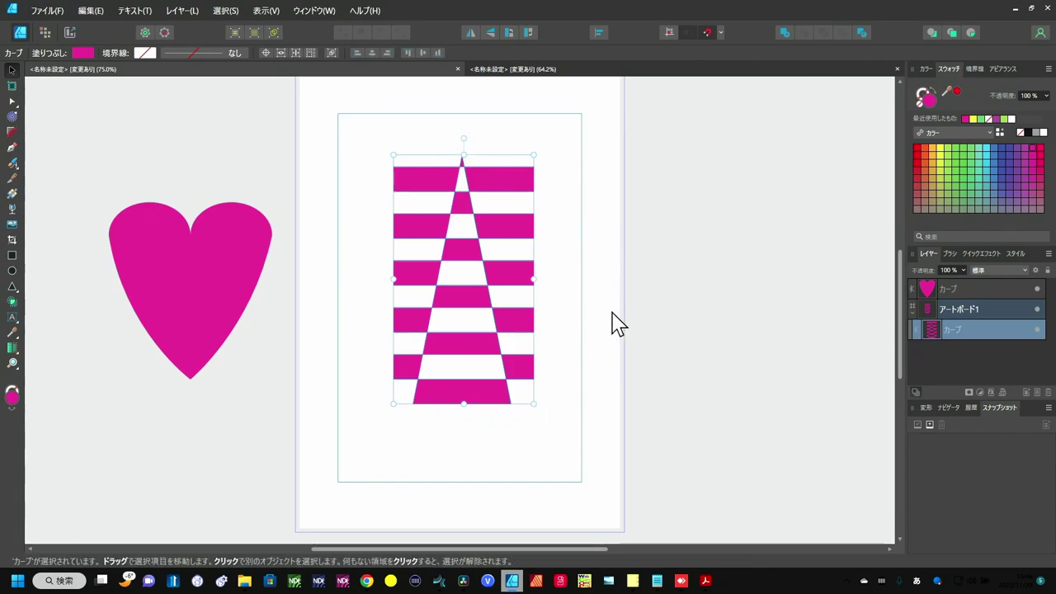
{"action": "key", "text": "ctrl+z"}
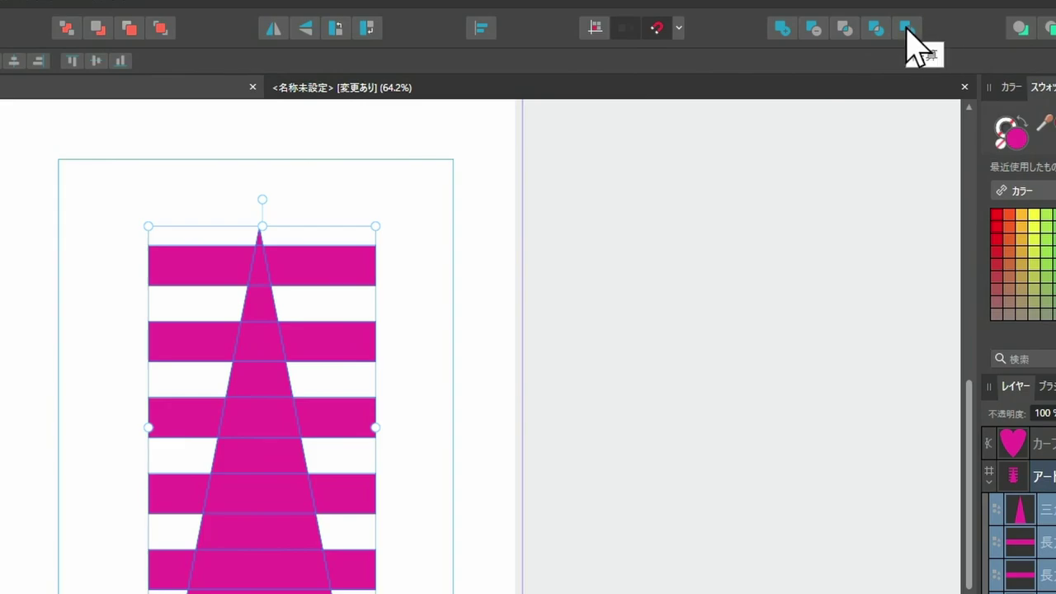
{"action": "left_click", "coordinate": [907, 29]}
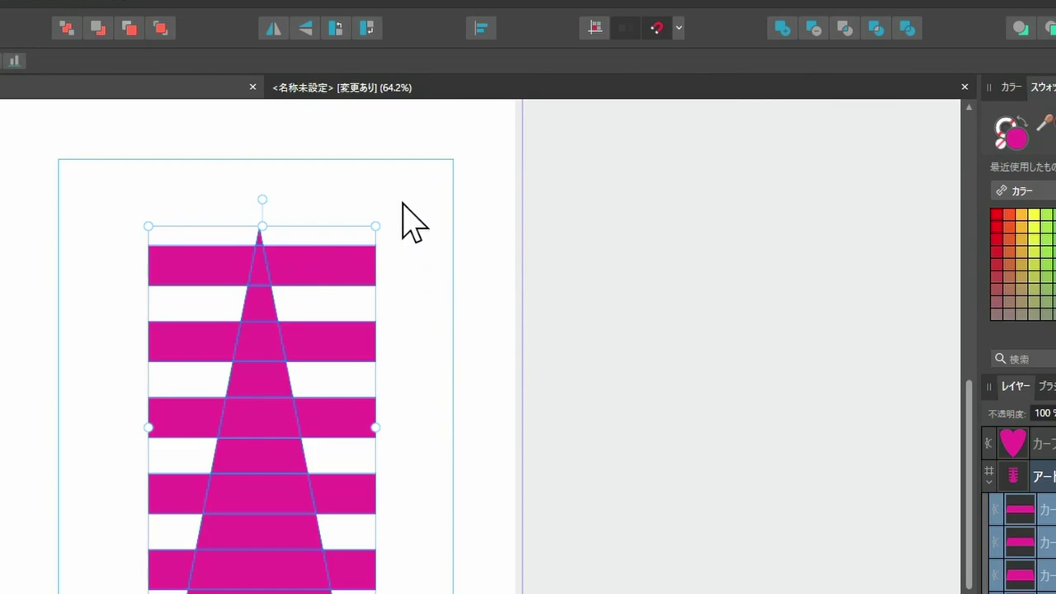
{"action": "left_click", "coordinate": [438, 286]}
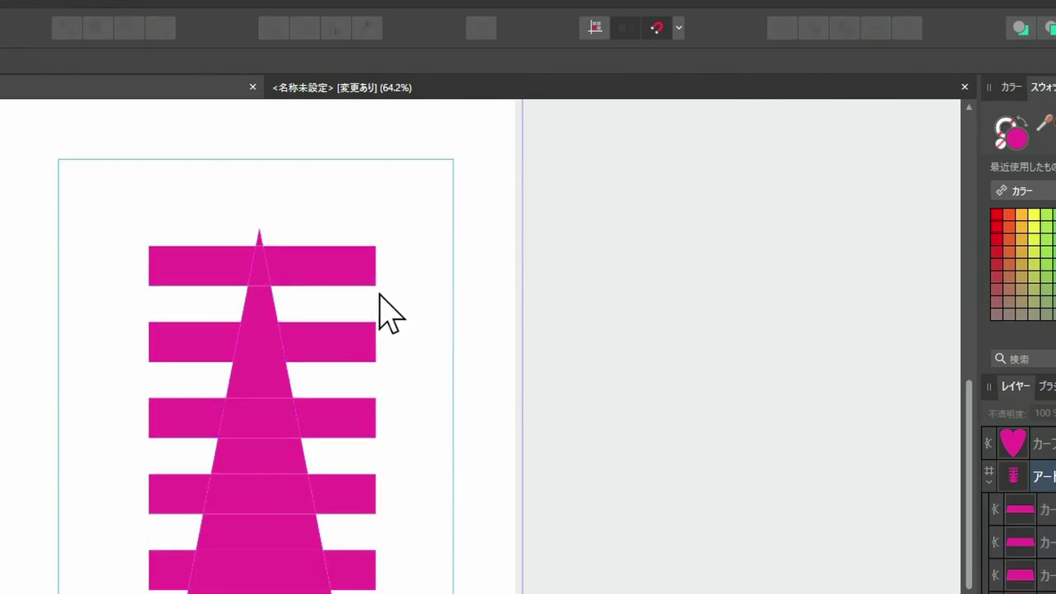
Delete the triangle pieces in the first and second stripes and between the third and fourth
{"action": "left_click", "coordinate": [260, 264]}
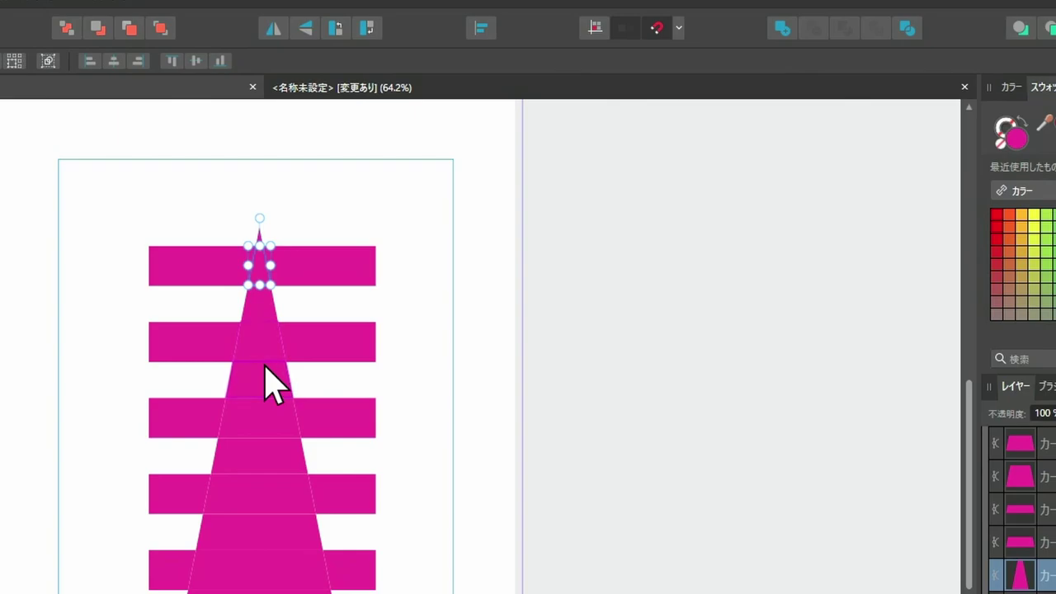
{"action": "key", "text": "Delete"}
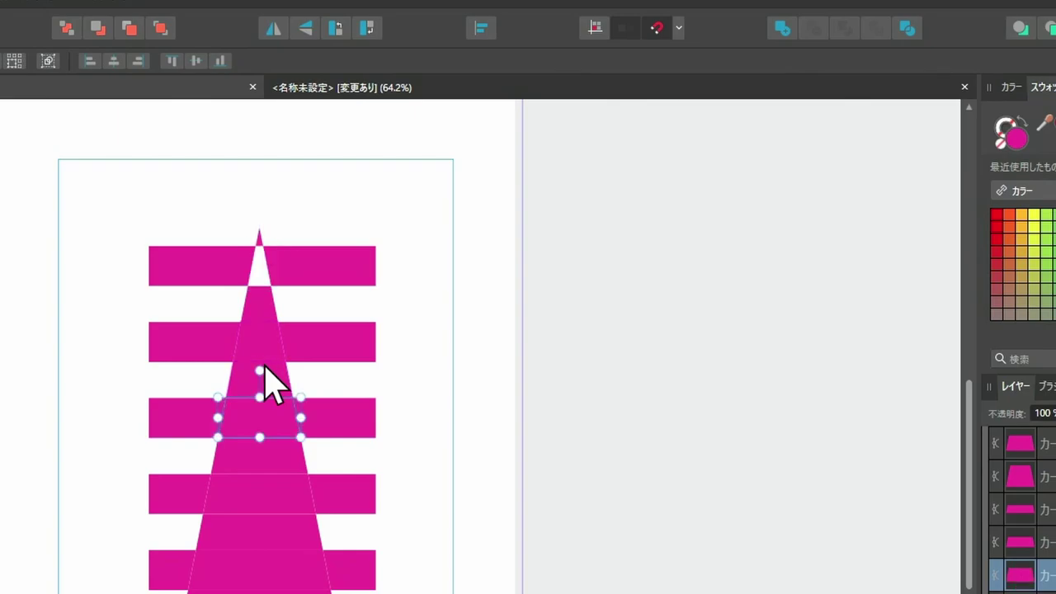
{"action": "left_click", "coordinate": [265, 362]}
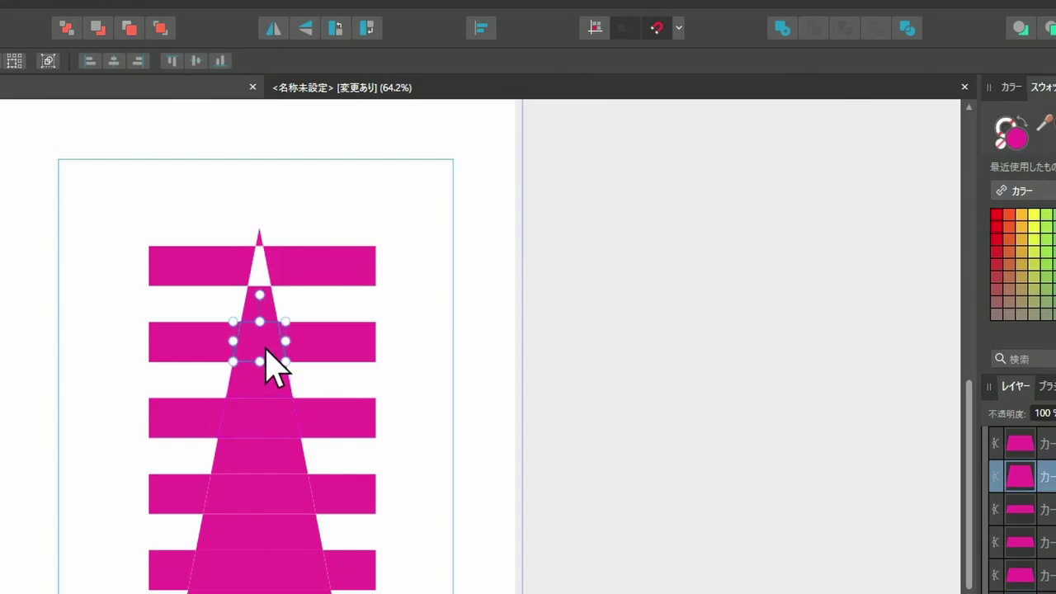
{"action": "key", "text": "Delete"}
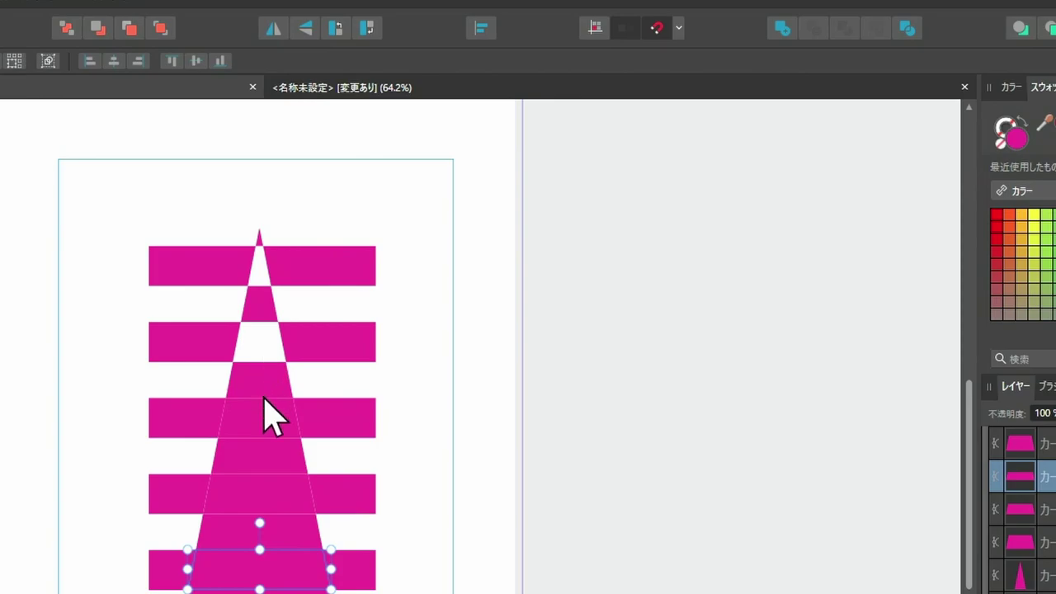
{"action": "left_click", "coordinate": [260, 452]}
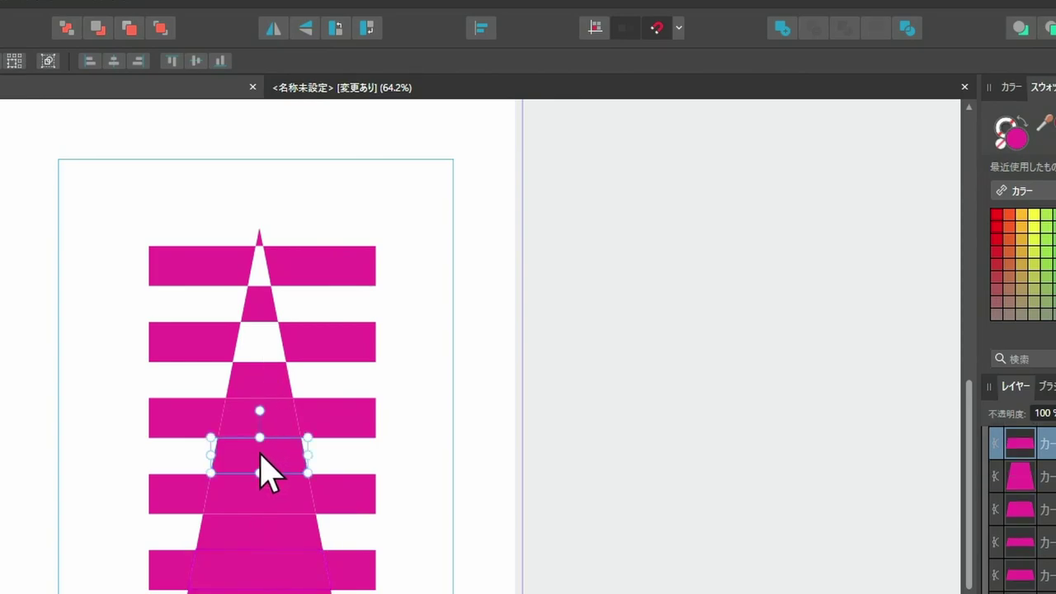
{"action": "key", "text": "Delete"}
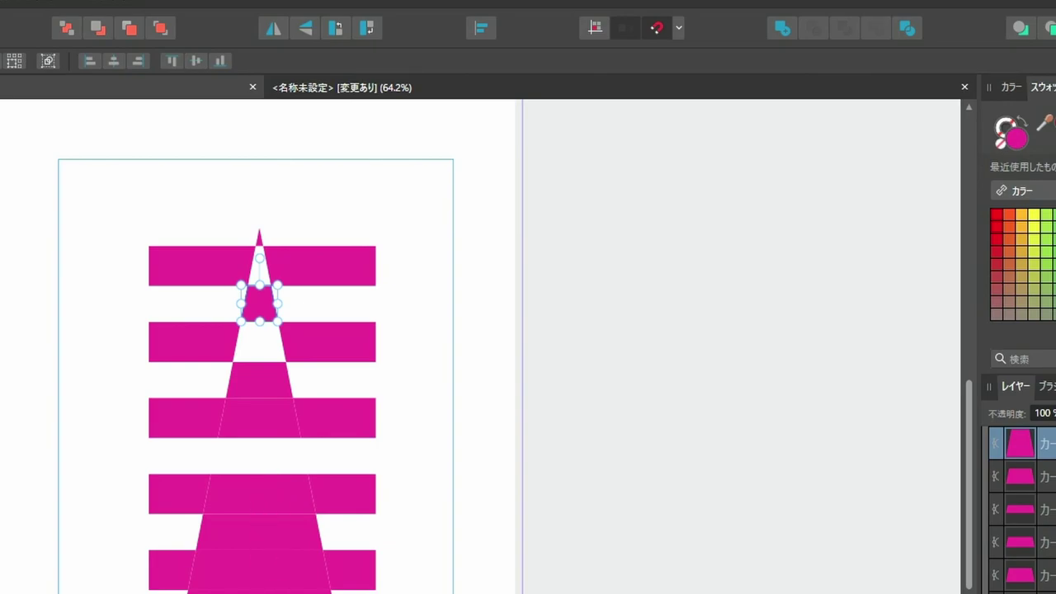
Inspect the lower triangle pieces, toggle snapping off and back on, and select the magenta heart
{"action": "left_click", "coordinate": [260, 587]}
{"action": "left_click", "coordinate": [260, 531]}
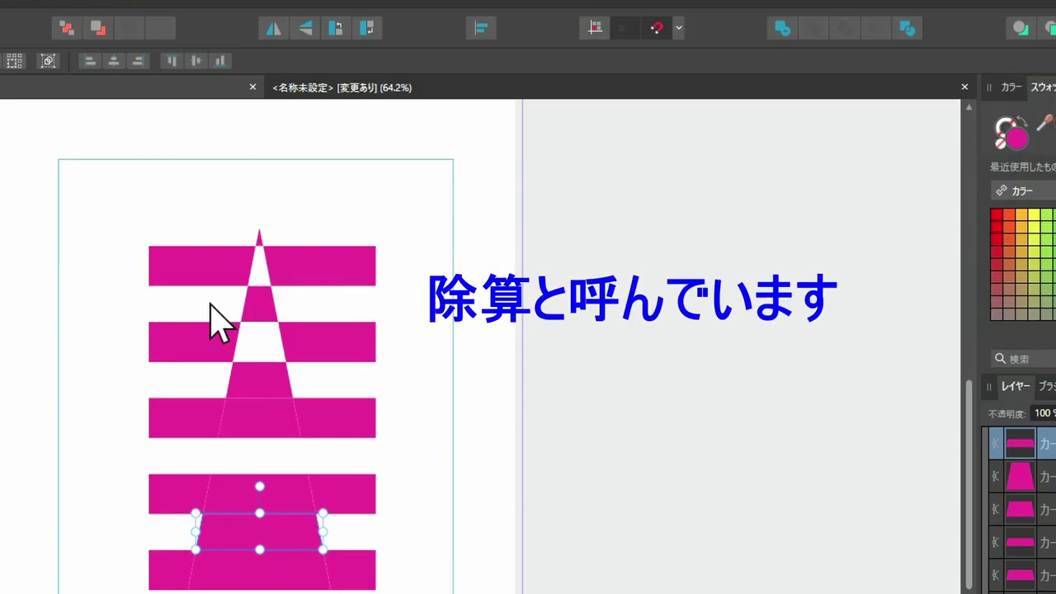
{"action": "left_click", "coordinate": [750, 301]}
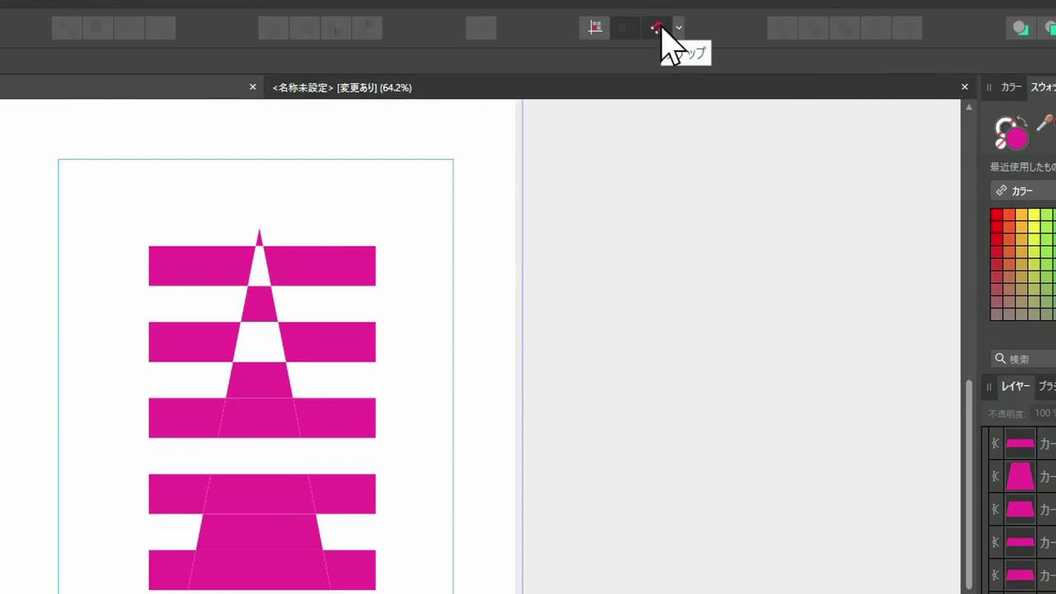
{"action": "left_click", "coordinate": [658, 28]}
{"action": "left_click", "coordinate": [657, 28]}
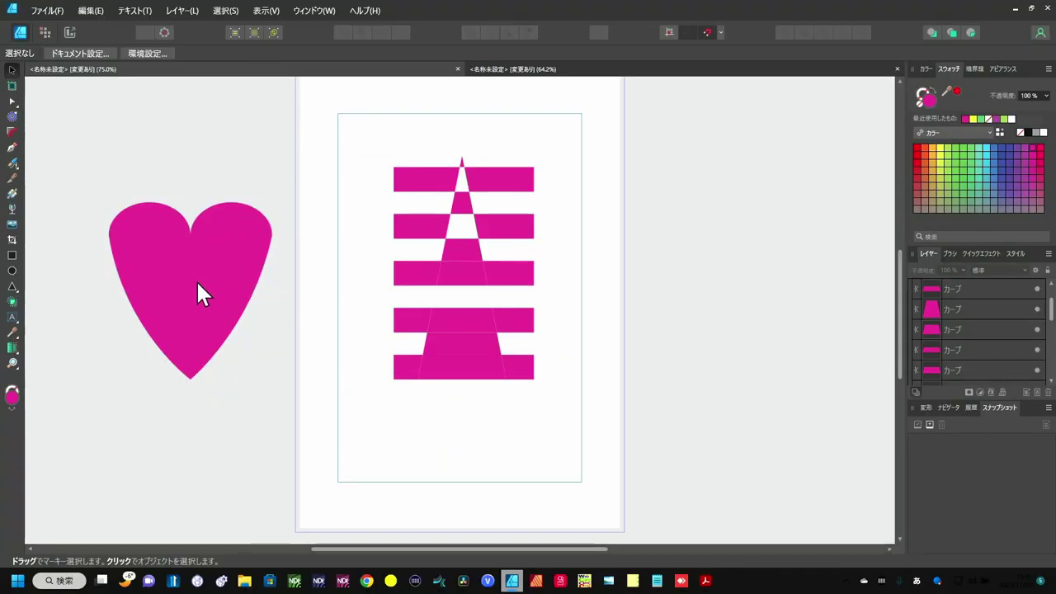
{"action": "left_click", "coordinate": [198, 284]}
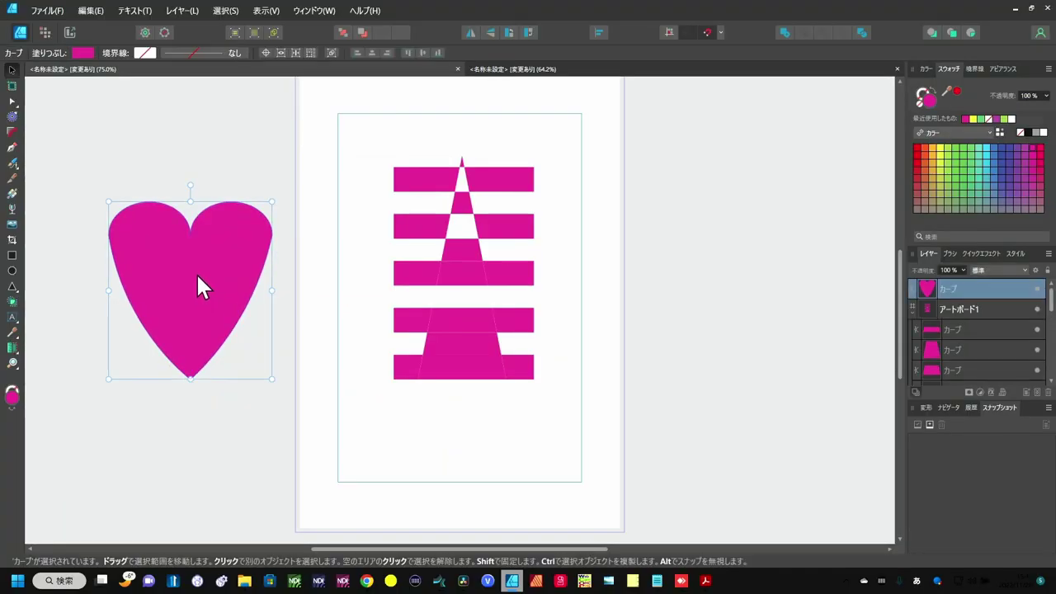
Drag the magenta heart onto the artboard, snapped to the centre guide under the stripes
{"action": "mouse_move", "coordinate": [189, 260]}
{"action": "left_mouse_down"}
{"action": "mouse_move", "coordinate": [248, 388]}
{"action": "mouse_move", "coordinate": [483, 404]}
{"action": "mouse_move", "coordinate": [466, 381]}
{"action": "left_mouse_up"}
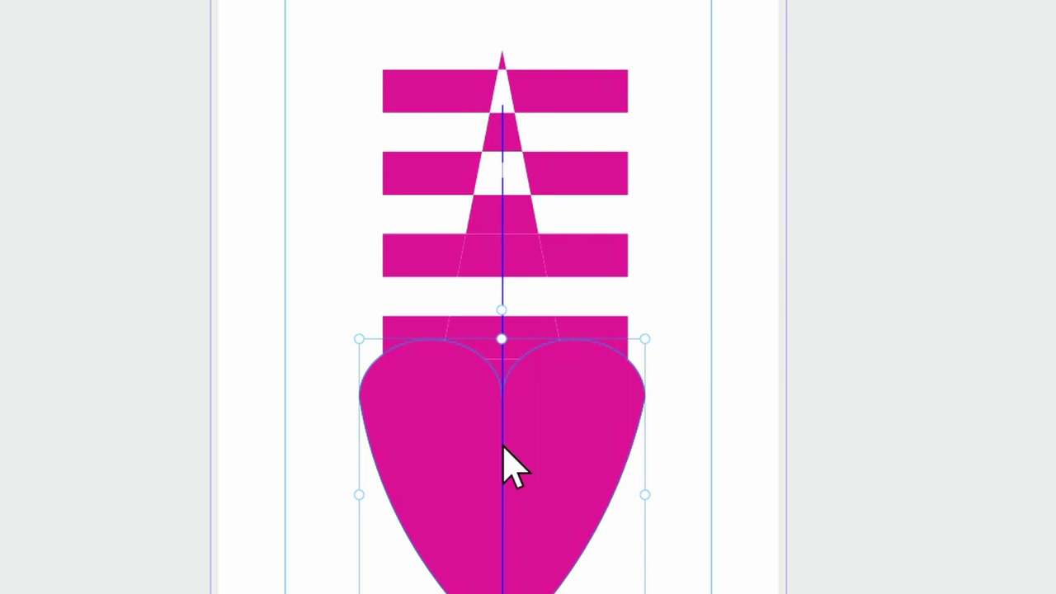
{"action": "left_click_drag", "start_coordinate": [504, 448], "coordinate": [504, 447]}
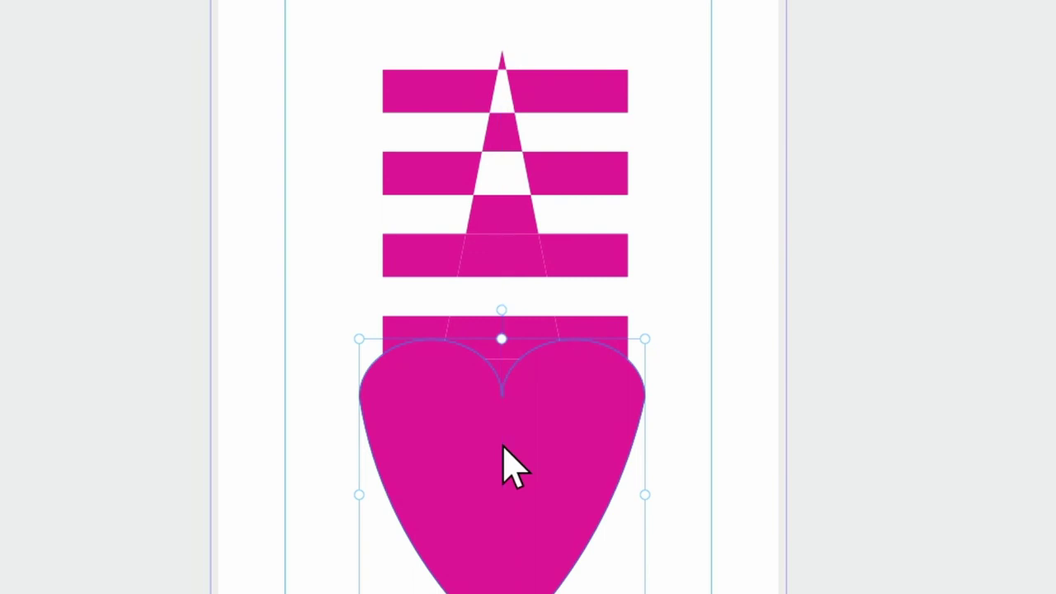